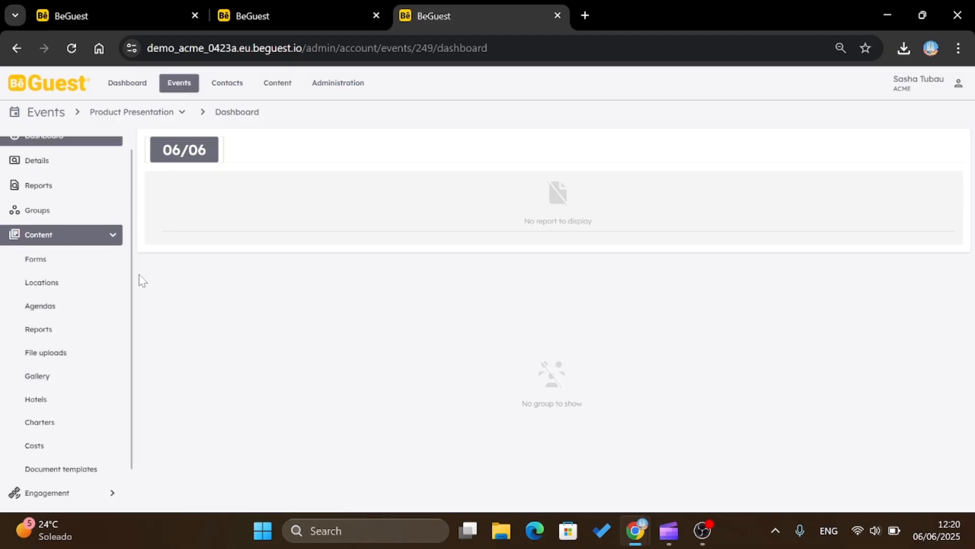
# - Add the Personal Information form to the Product Presentation event's content
pyautogui.click(108, 263)
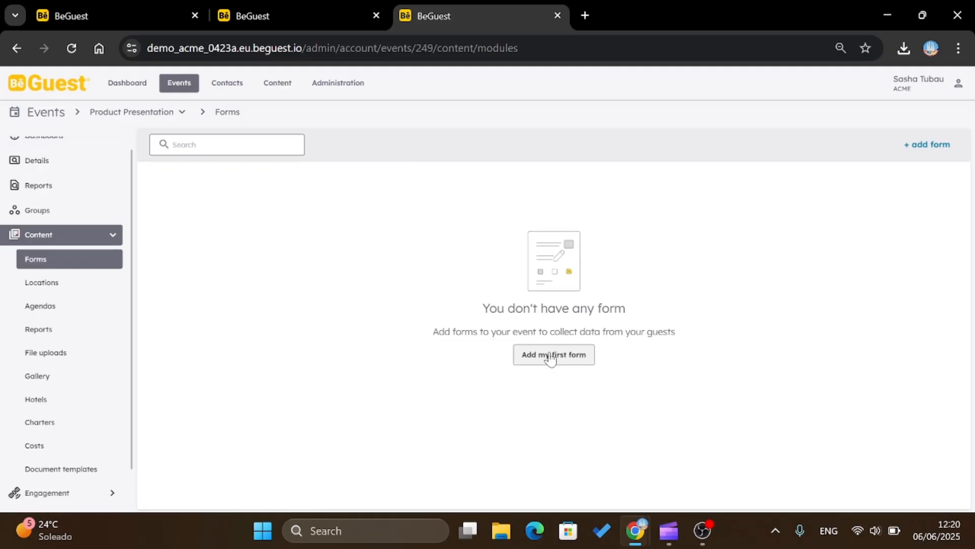
pyautogui.click(551, 359)
pyautogui.click(272, 253)
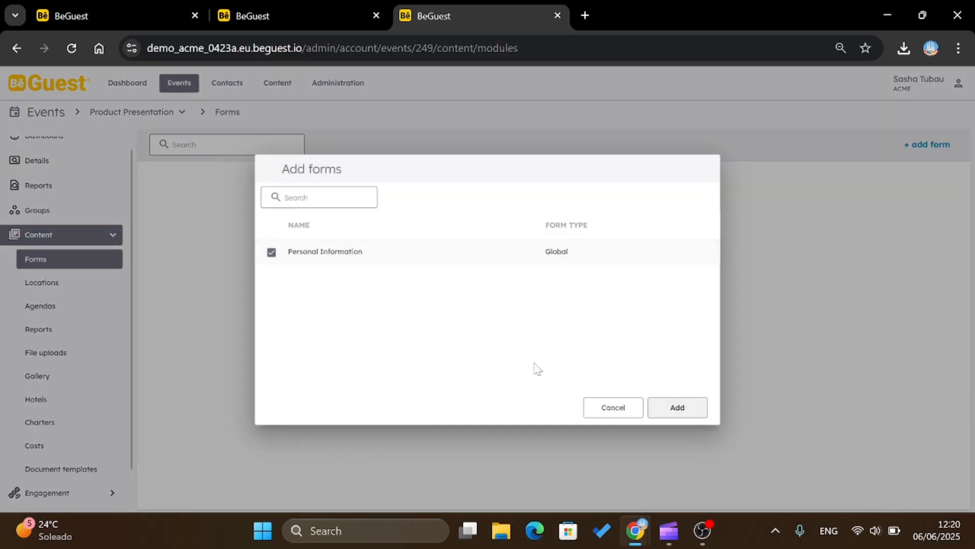
pyautogui.click(673, 404)
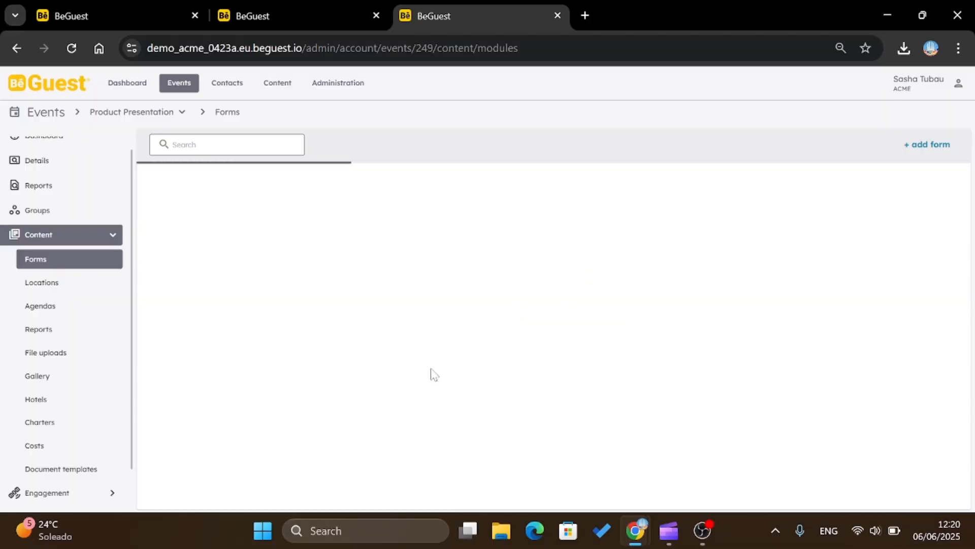
# - Check the permission options for guests and group managers on the Personal Information form
pyautogui.click(401, 220)
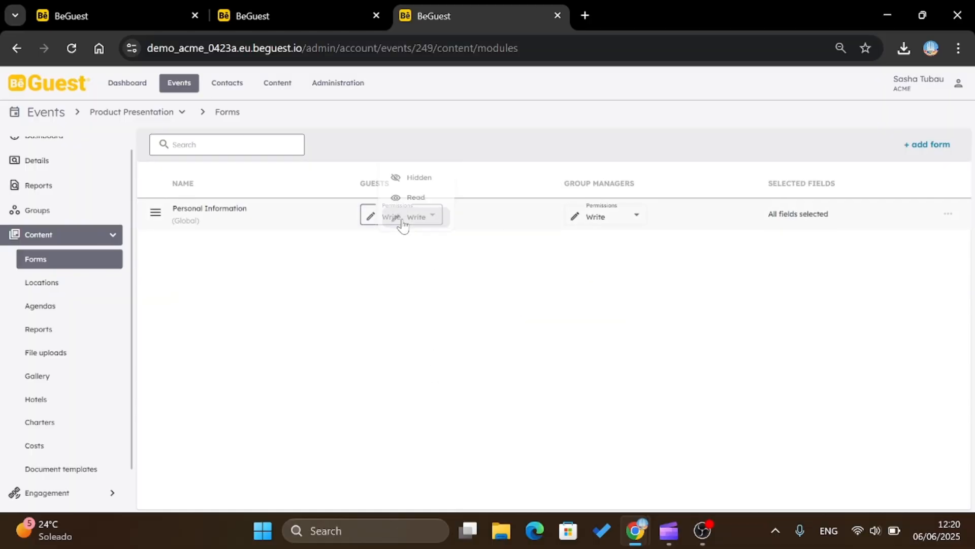
pyautogui.click(411, 293)
pyautogui.click(573, 216)
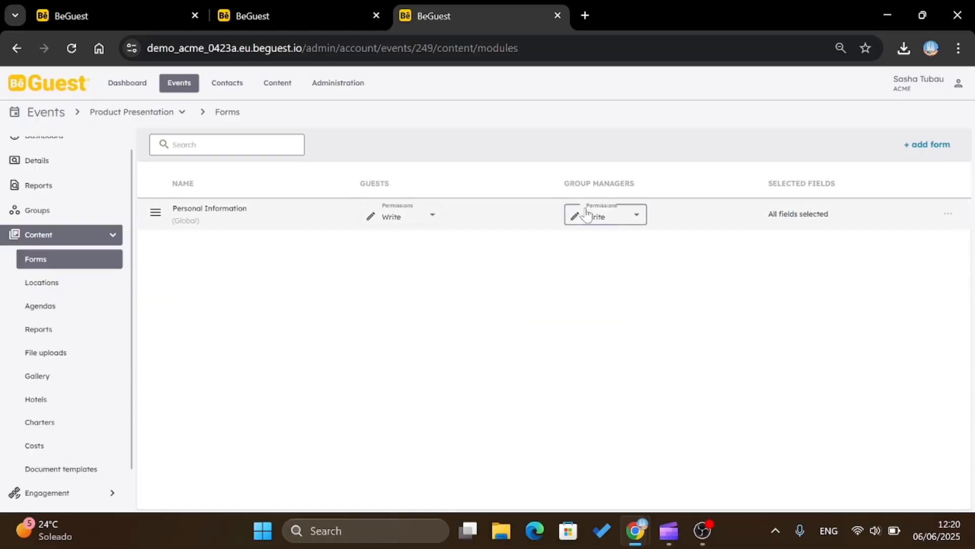
pyautogui.click(574, 307)
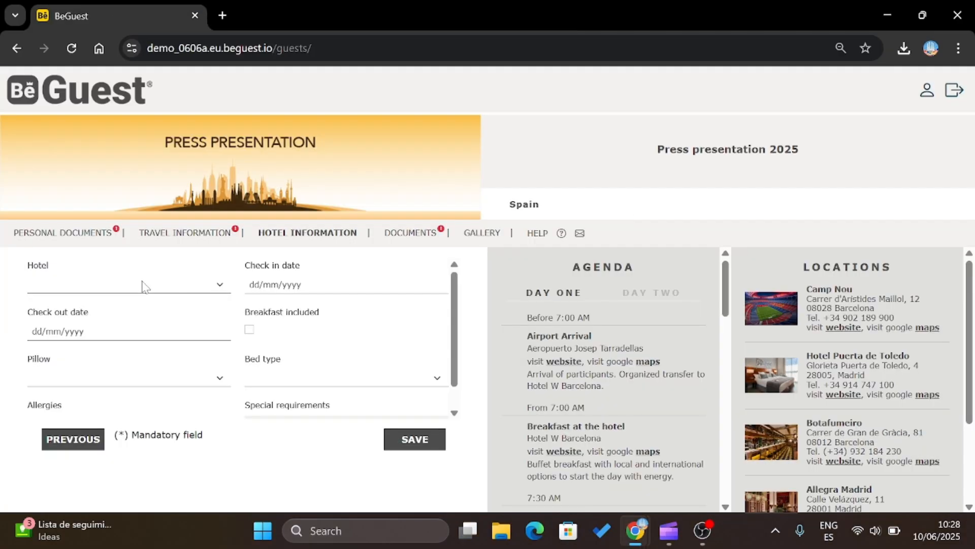
# - In the guest portal's hotel information, choose Hotel Urban with breakfast included, an Innerpring pillow and a Twin bed
pyautogui.click(142, 283)
pyautogui.click(109, 362)
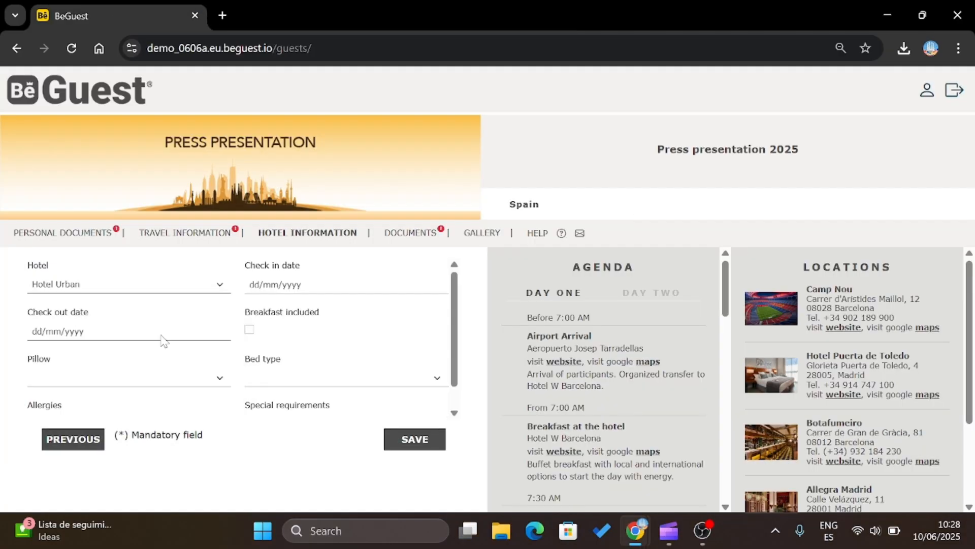
pyautogui.click(250, 331)
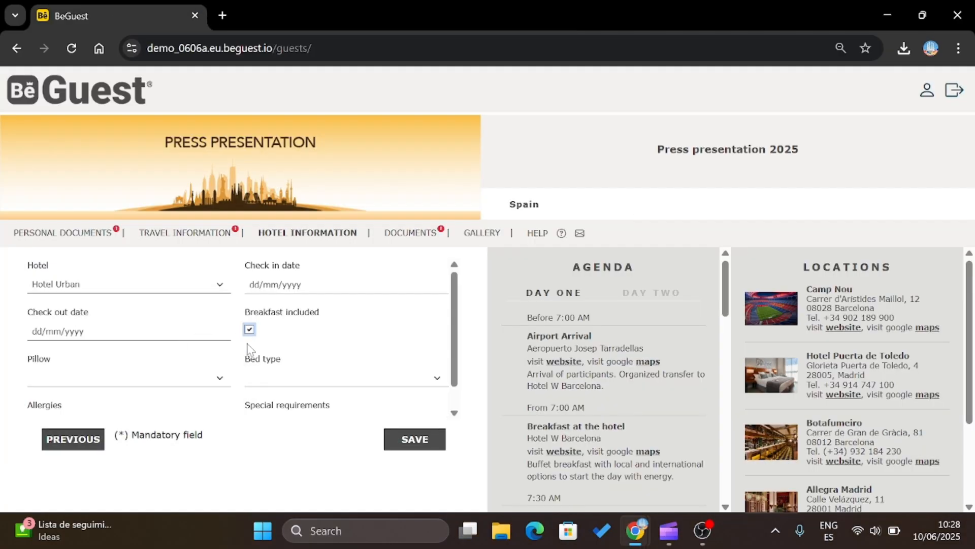
pyautogui.click(156, 381)
pyautogui.click(177, 323)
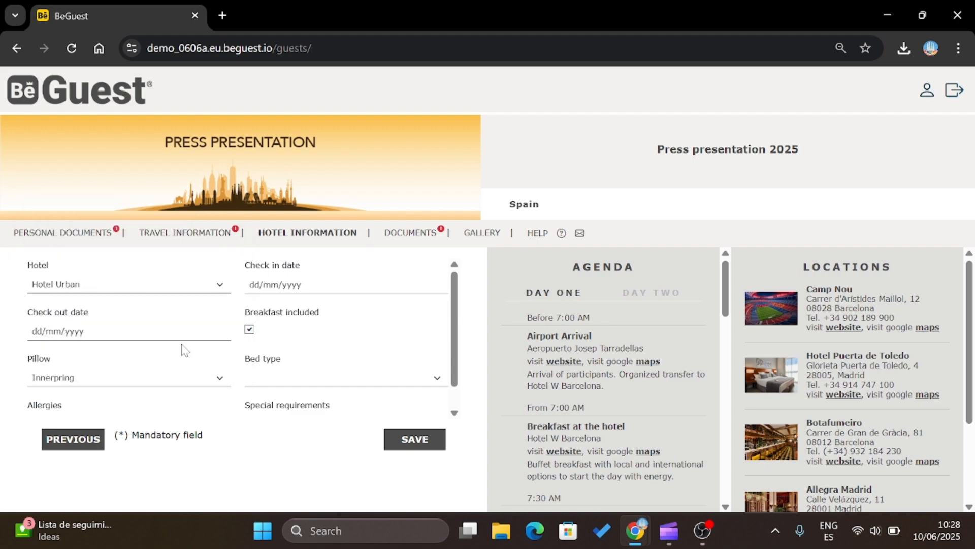
pyautogui.click(256, 377)
pyautogui.click(284, 362)
# - Enter "none" for allergies and "no" for special requirements, and save the hotel information
pyautogui.scroll(-1, 203, 380)
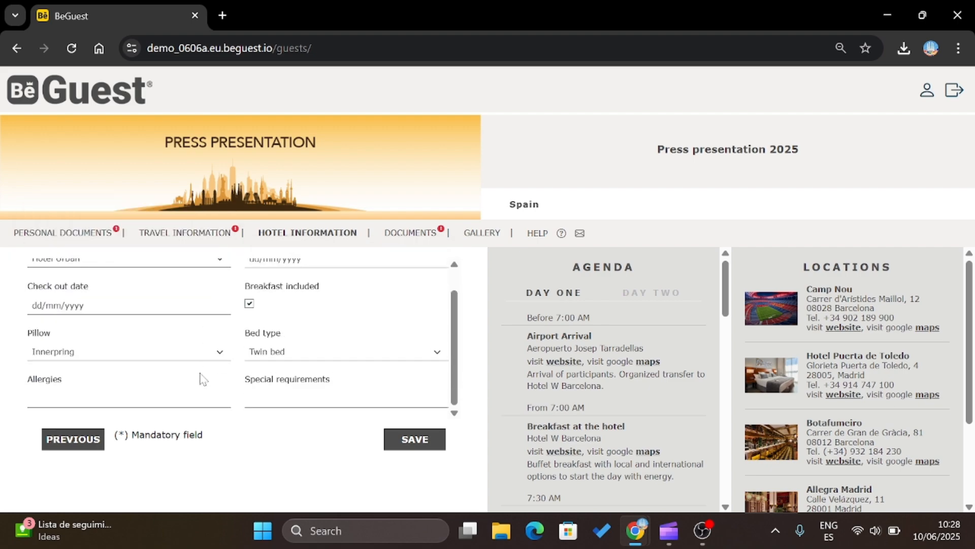
pyautogui.click(168, 403)
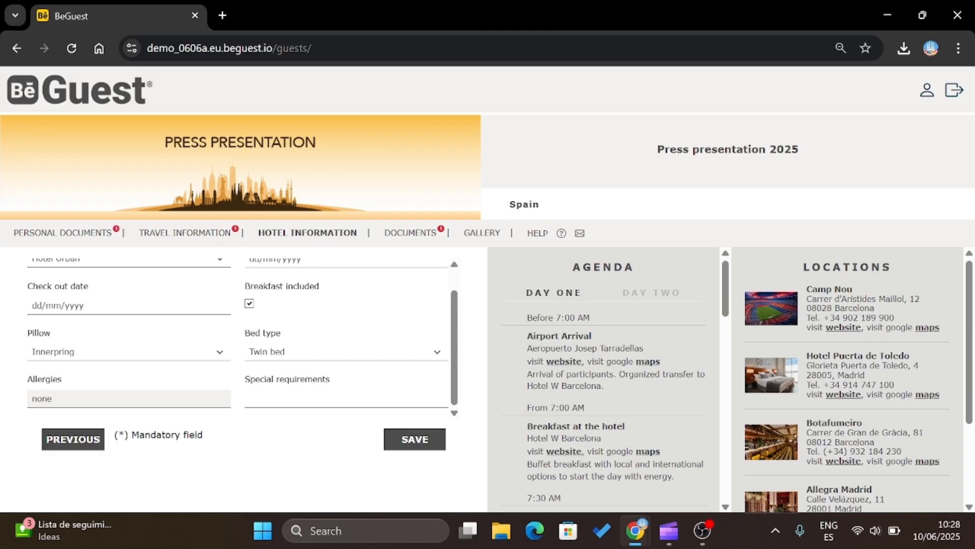
pyautogui.press('Tab')
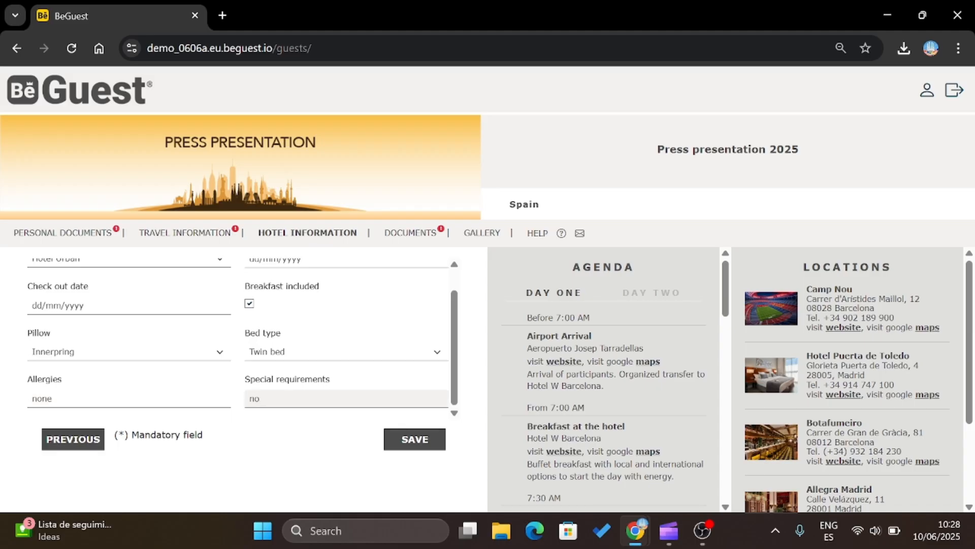
pyautogui.click(417, 442)
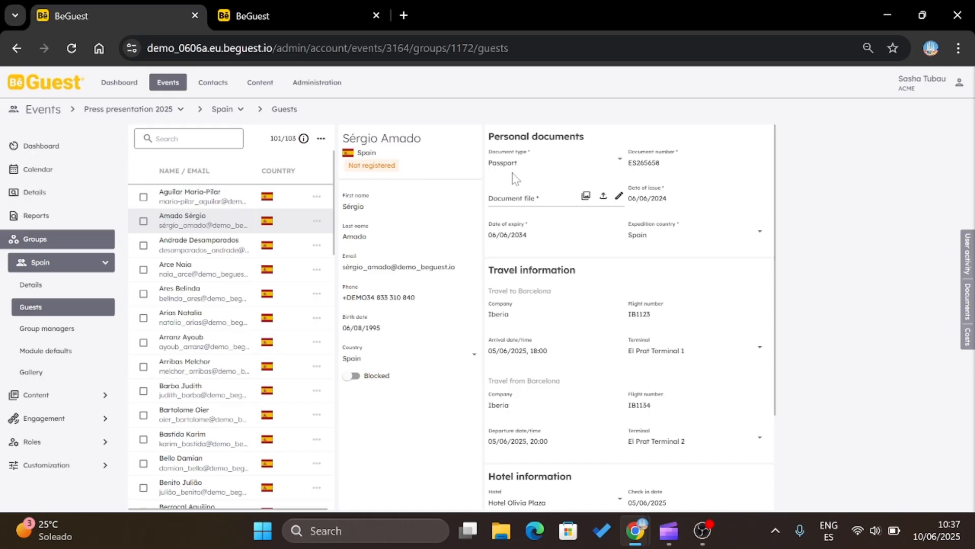
# - Review a Spain group guest's document type options and form data, and open another guest's record
pyautogui.click(598, 163)
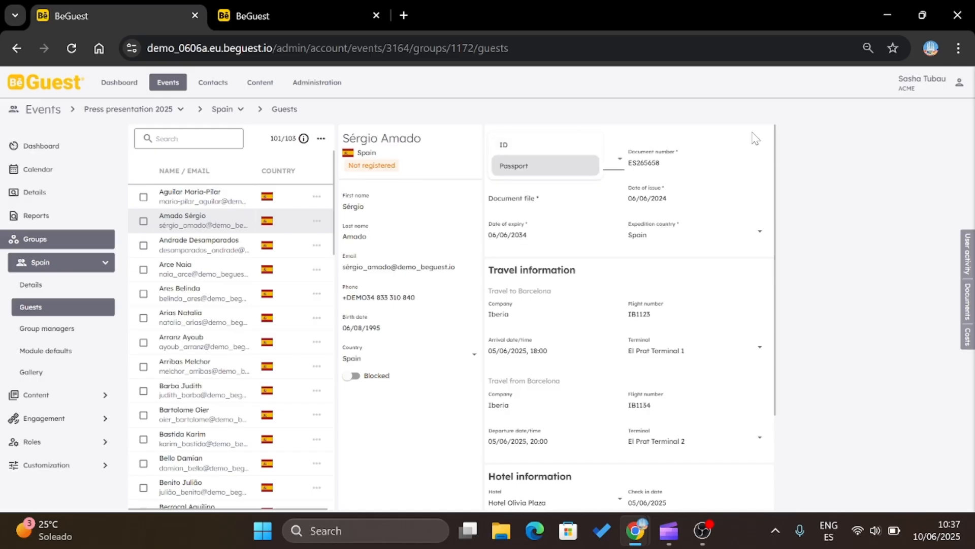
pyautogui.click(791, 163)
pyautogui.scroll(-2, 670, 260)
pyautogui.click(274, 269)
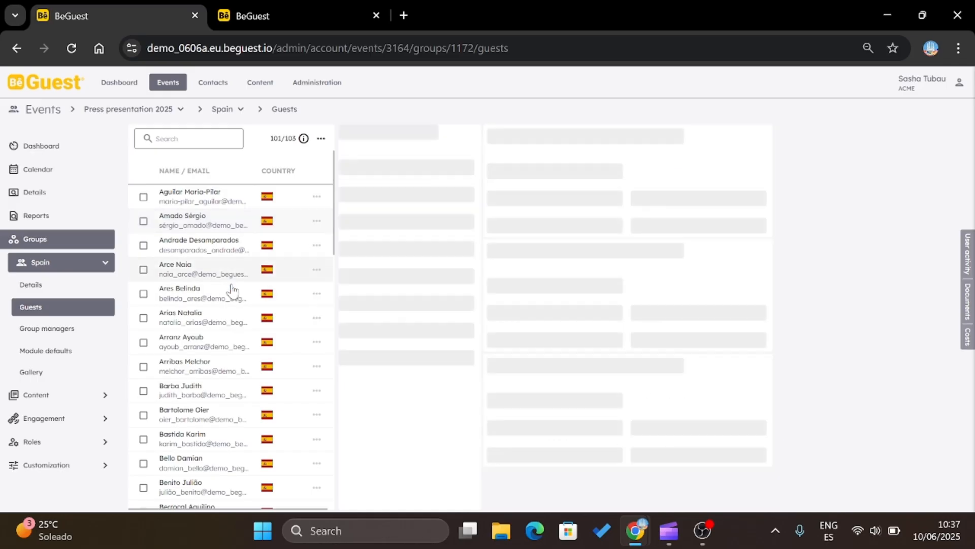
pyautogui.scroll(-1, 229, 315)
pyautogui.scroll(-5, 229, 348)
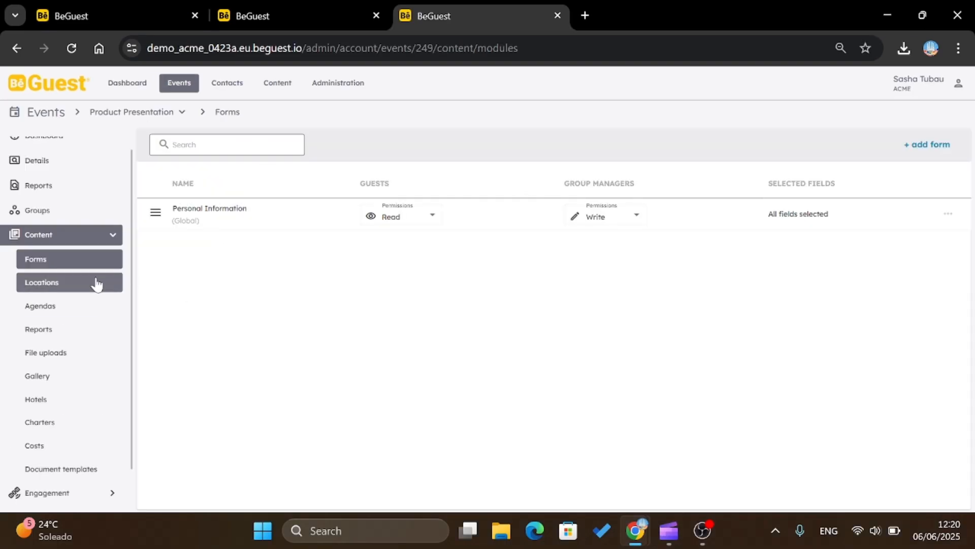
# - Add the locations Restaurant 7 Portes and Hotel W to the Product Presentation event, and view Hotel W's details
pyautogui.click(94, 285)
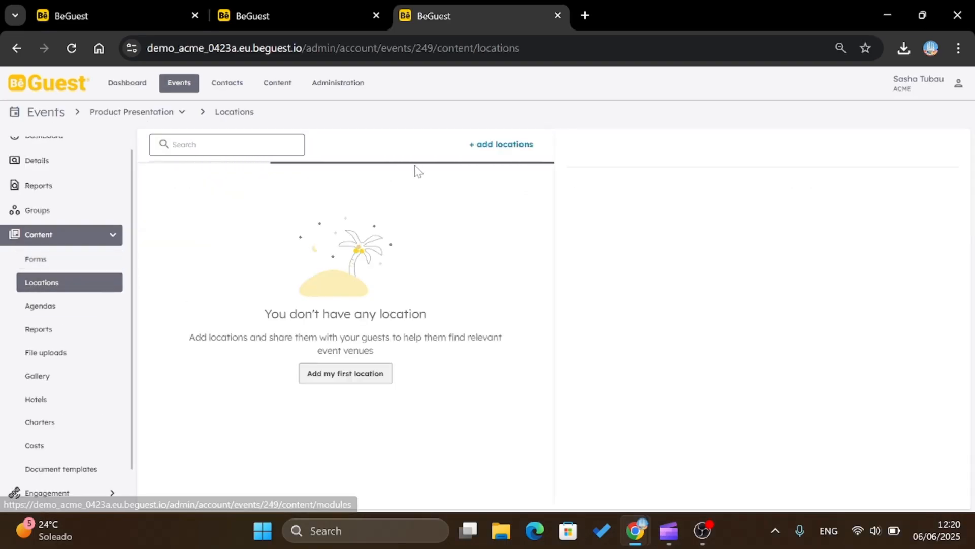
pyautogui.click(342, 372)
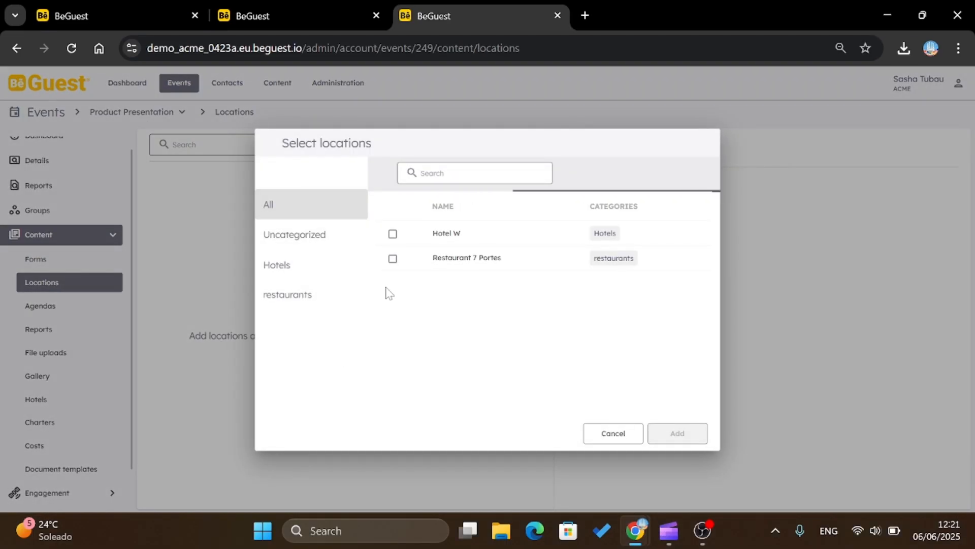
pyautogui.click(393, 257)
pyautogui.click(393, 232)
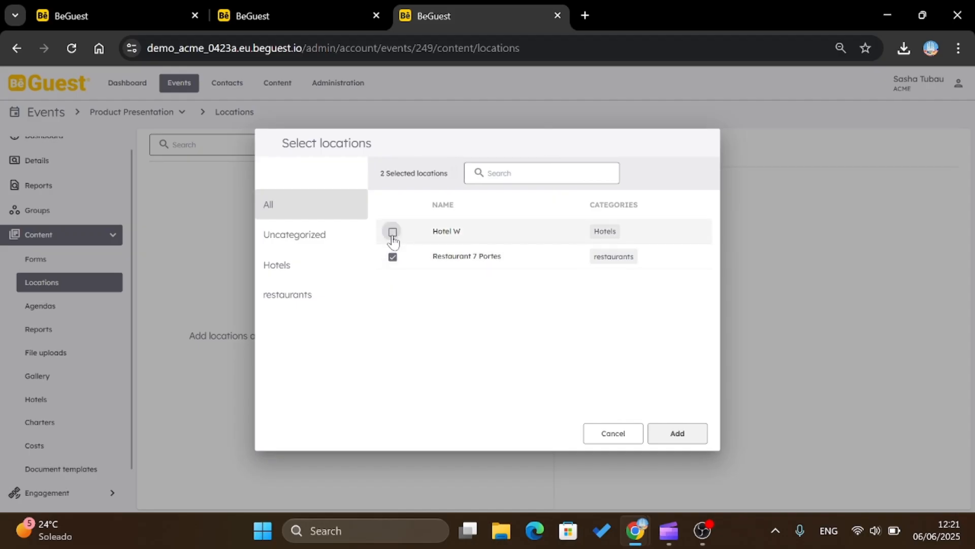
pyautogui.click(676, 432)
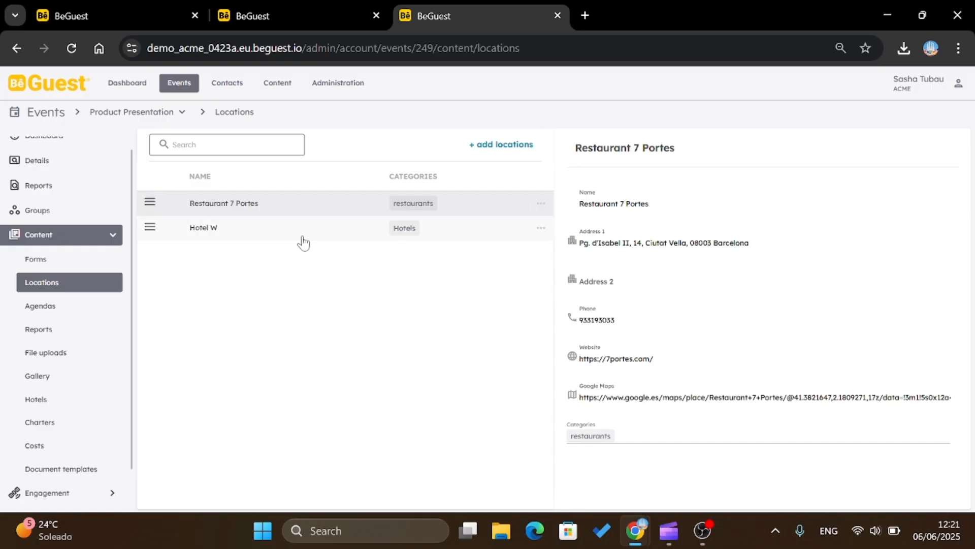
pyautogui.click(305, 239)
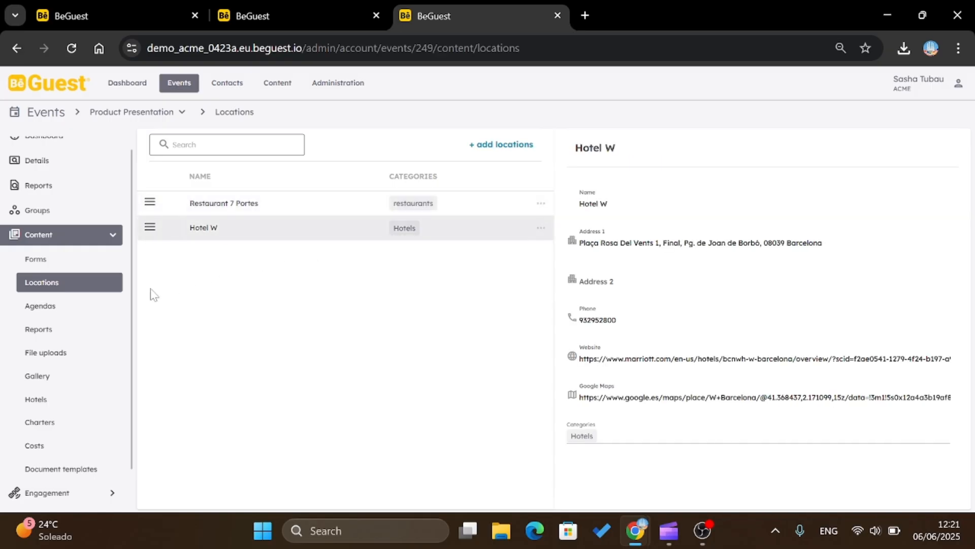
# - Add the Master report template to the event's content
pyautogui.click(61, 328)
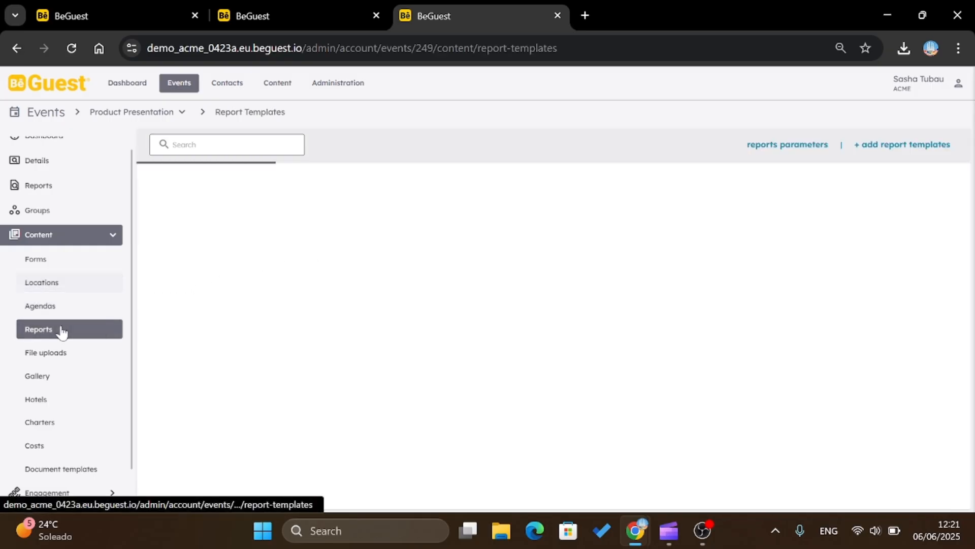
pyautogui.click(549, 356)
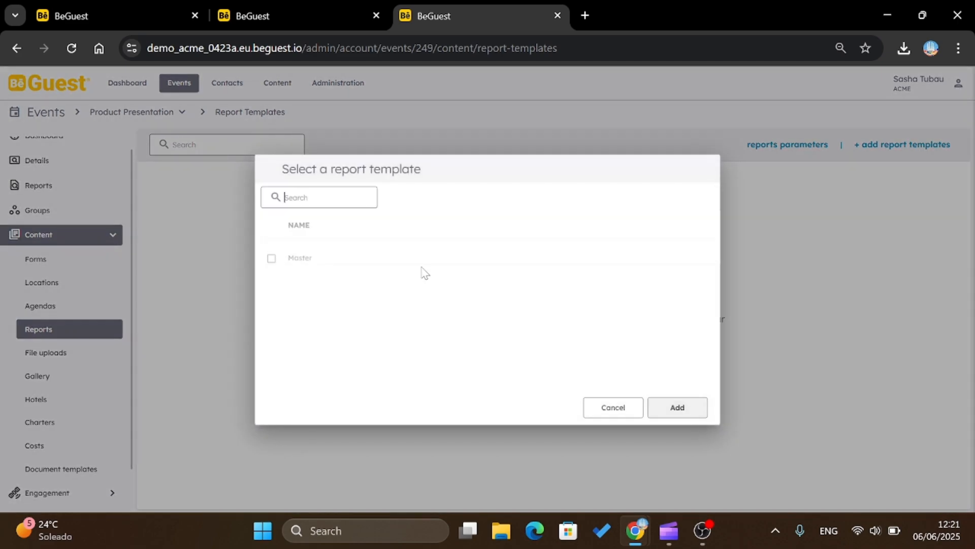
pyautogui.click(270, 254)
pyautogui.click(678, 414)
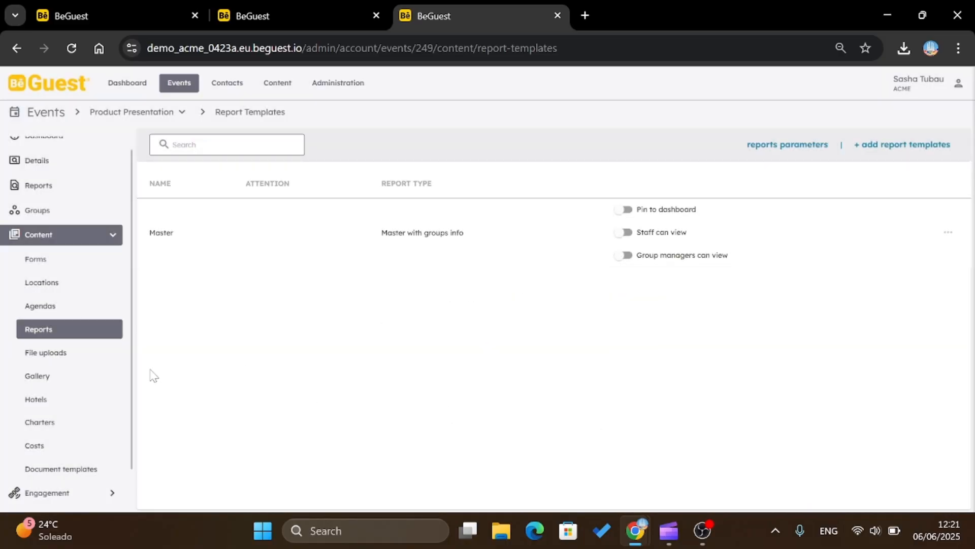
# - Create an event agenda named "General agenda Day" with the guest portal label "Day 1"
pyautogui.click(84, 313)
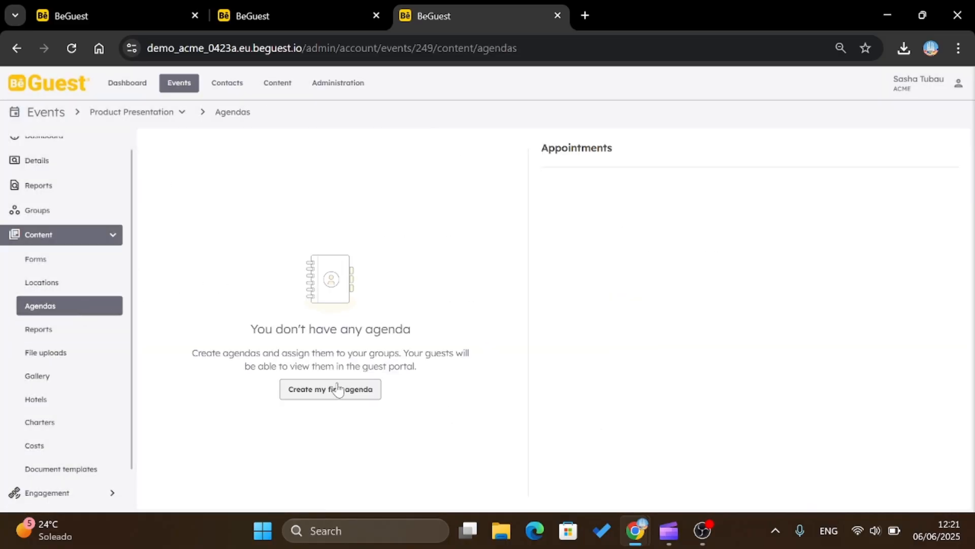
pyautogui.click(333, 388)
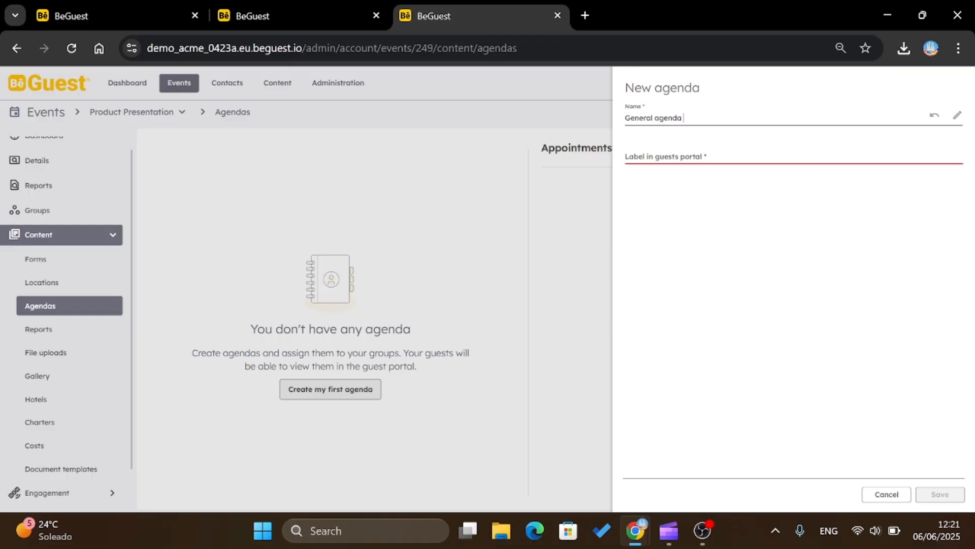
pyautogui.click(693, 157)
pyautogui.write('Day 1')
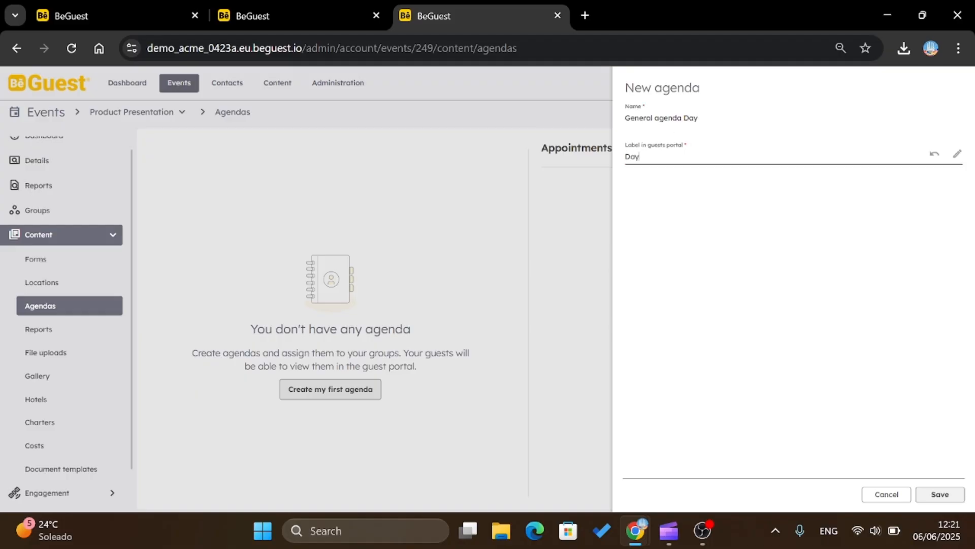
pyautogui.click(940, 493)
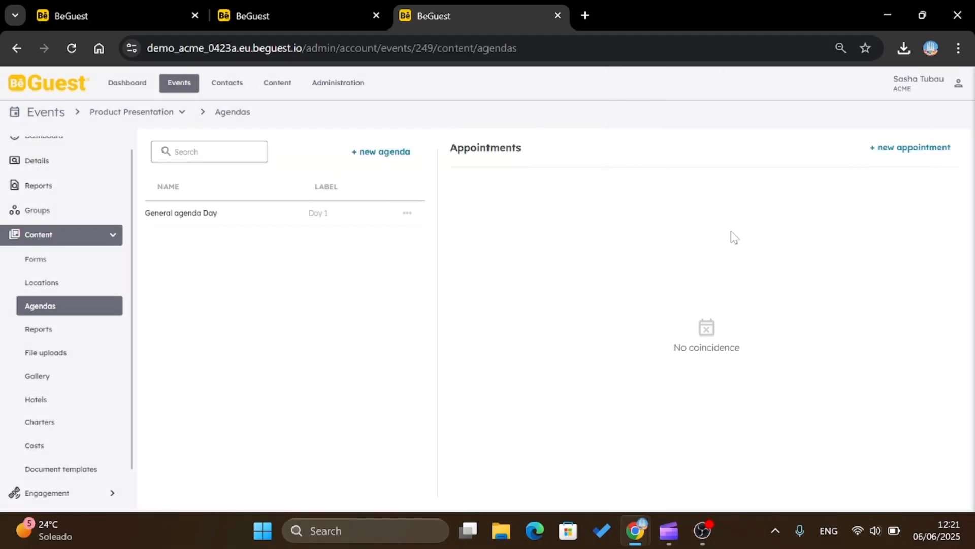
# - Add an appointment to the agenda with subject "Meetings", time 16:00 and details "At the central ofices"
pyautogui.click(895, 148)
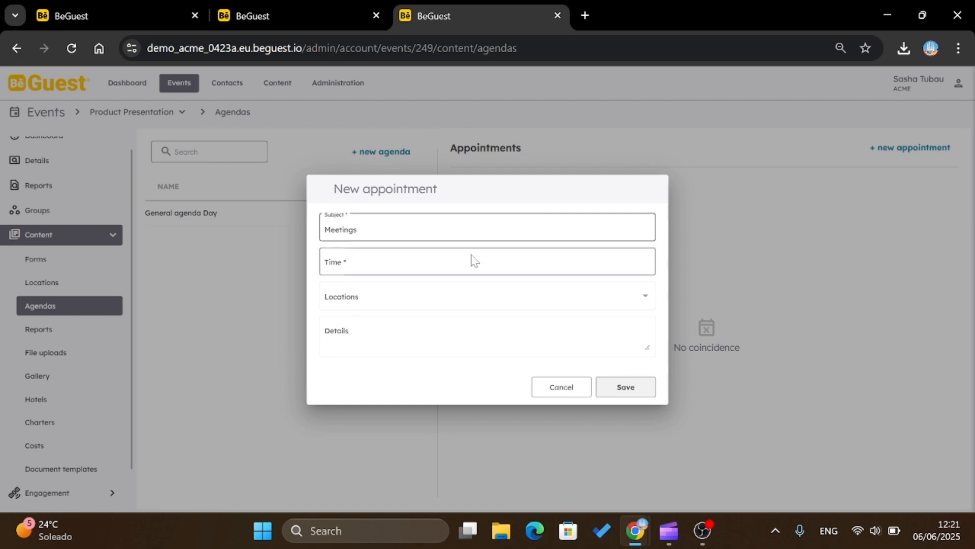
pyautogui.click(474, 260)
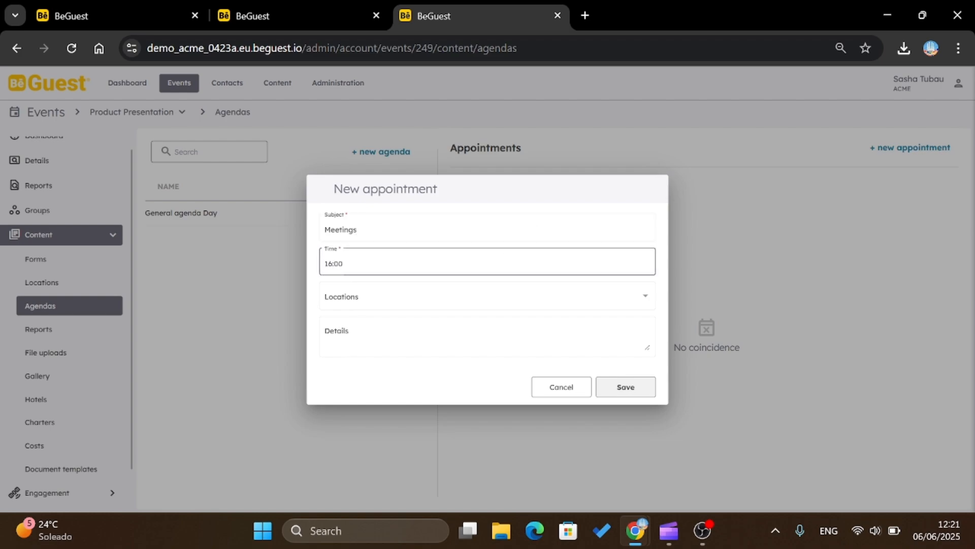
pyautogui.click(407, 298)
pyautogui.click(435, 264)
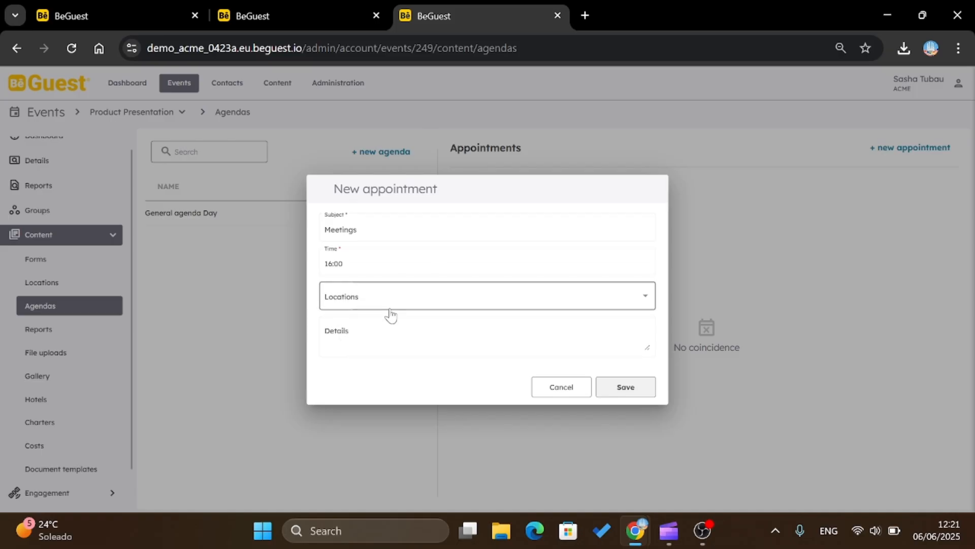
pyautogui.click(398, 331)
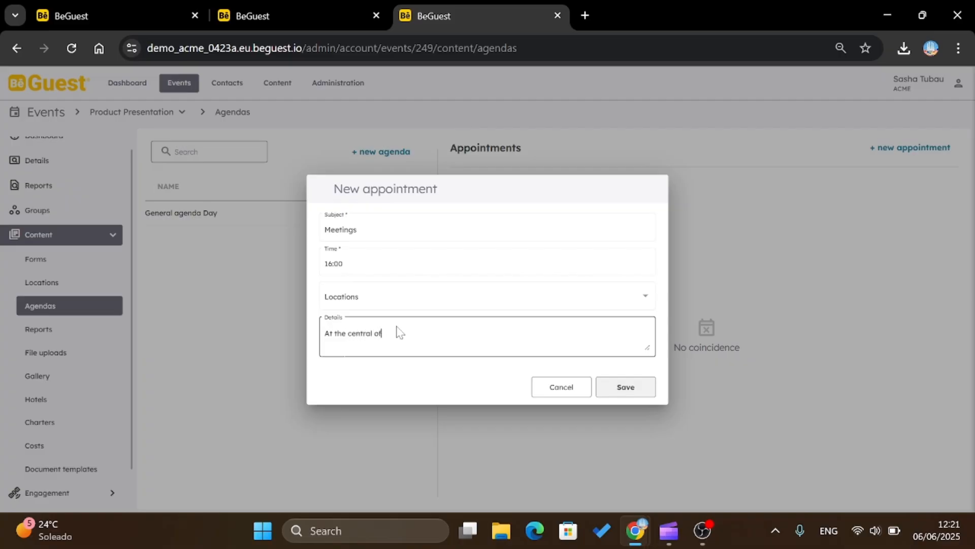
pyautogui.click(617, 396)
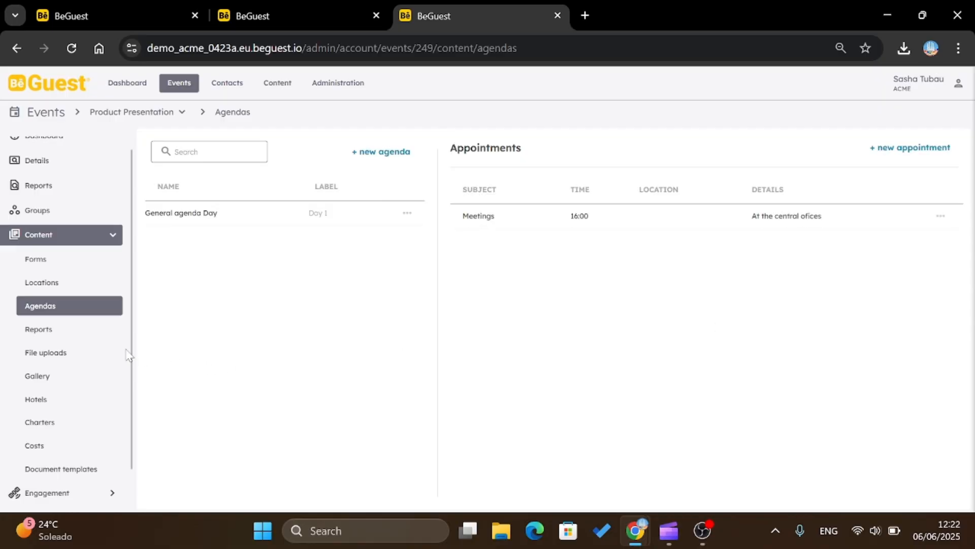
# - Create a file upload template named "Passport" with the type Uploaded by the guest
pyautogui.click(77, 355)
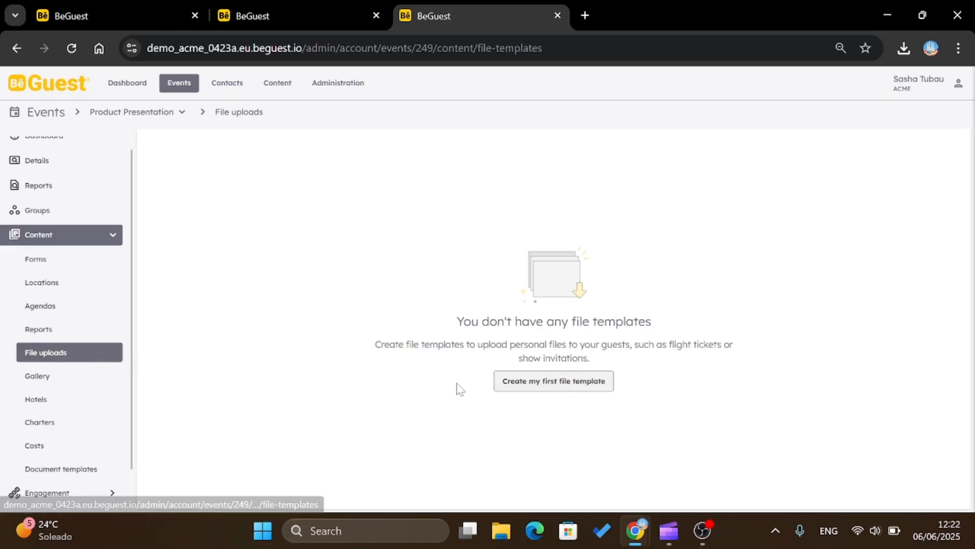
pyautogui.click(502, 389)
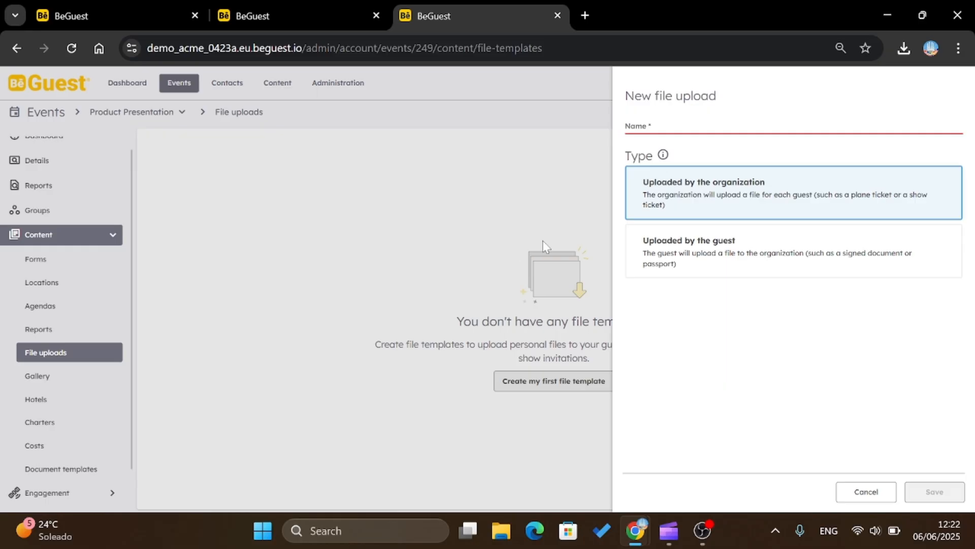
pyautogui.click(637, 131)
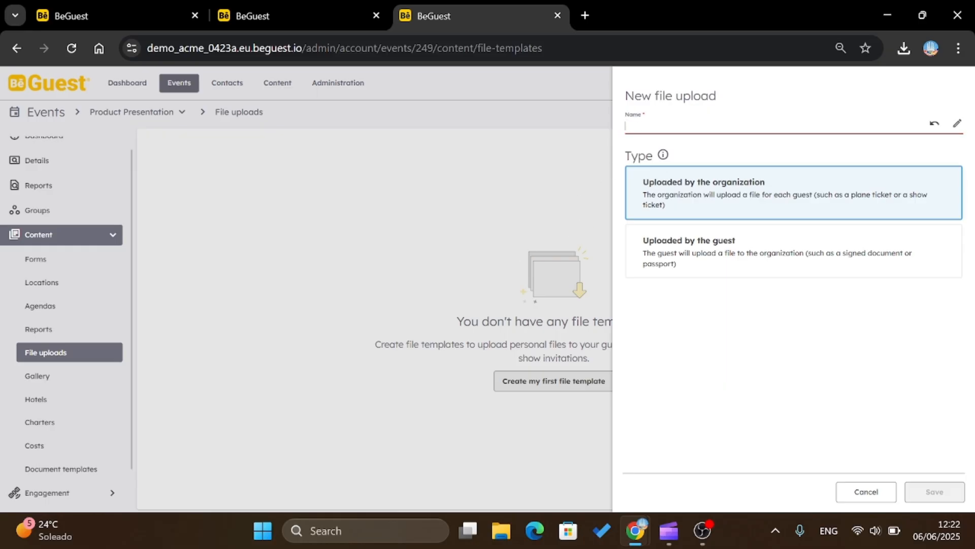
pyautogui.write('Passport')
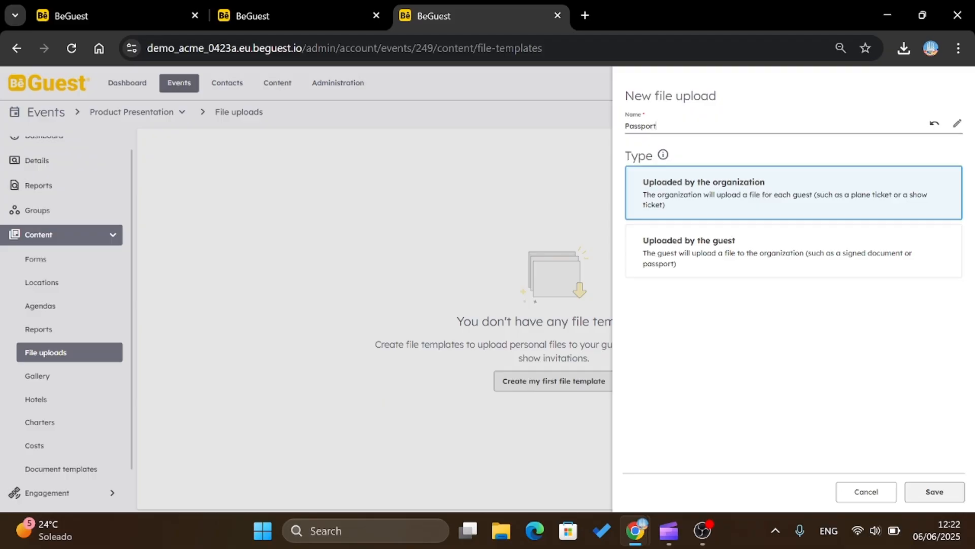
pyautogui.click(742, 248)
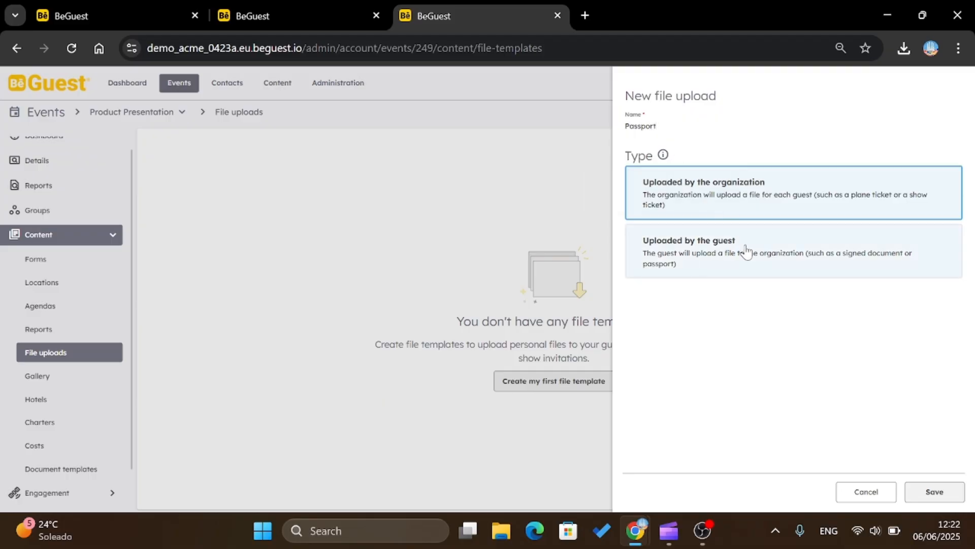
pyautogui.click(752, 202)
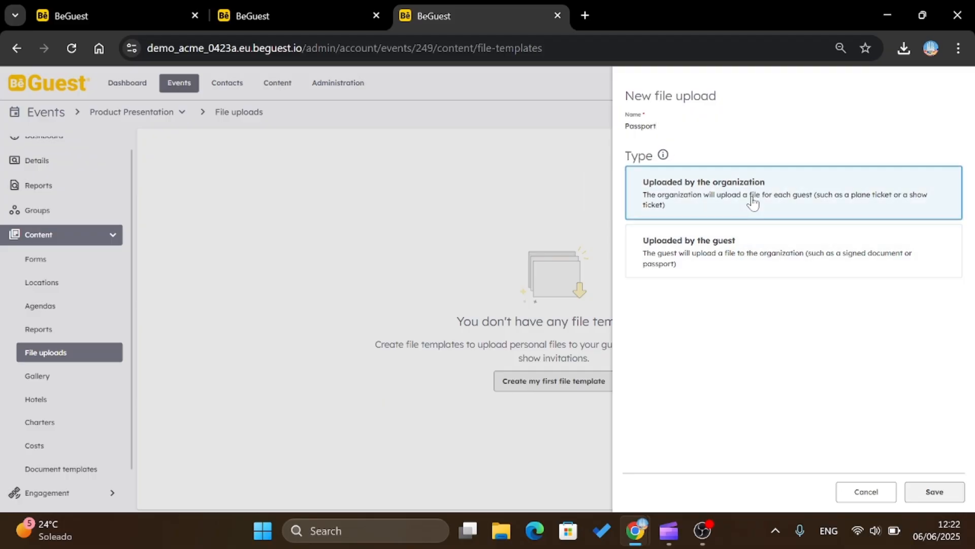
pyautogui.click(787, 242)
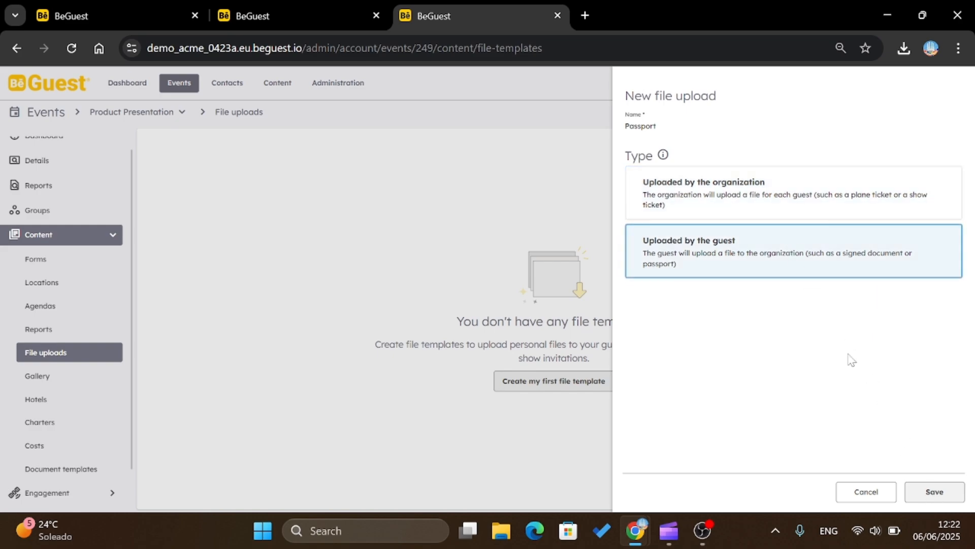
pyautogui.click(934, 489)
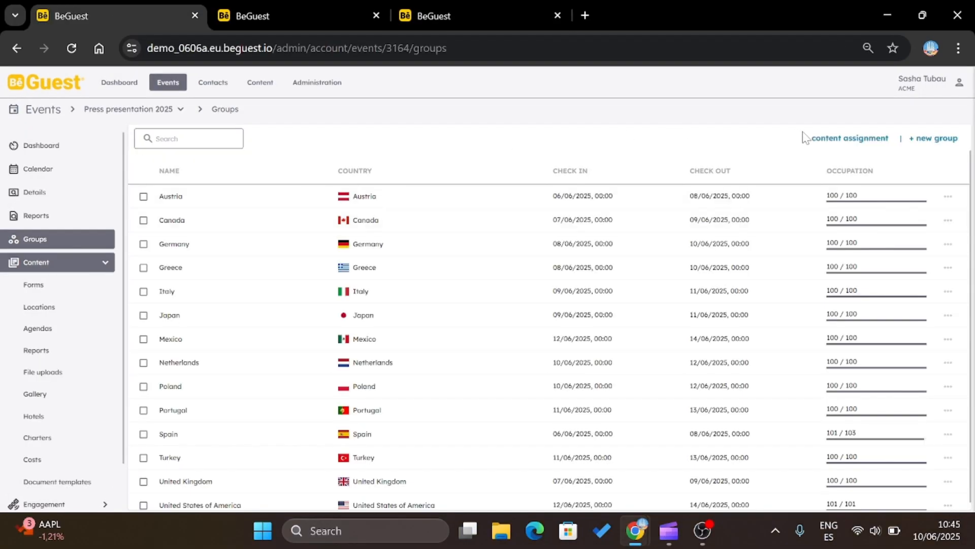
# - In the groups' content assignment, turn off the Flight Ticket file upload for Austria, Canada and Germany
pyautogui.click(827, 138)
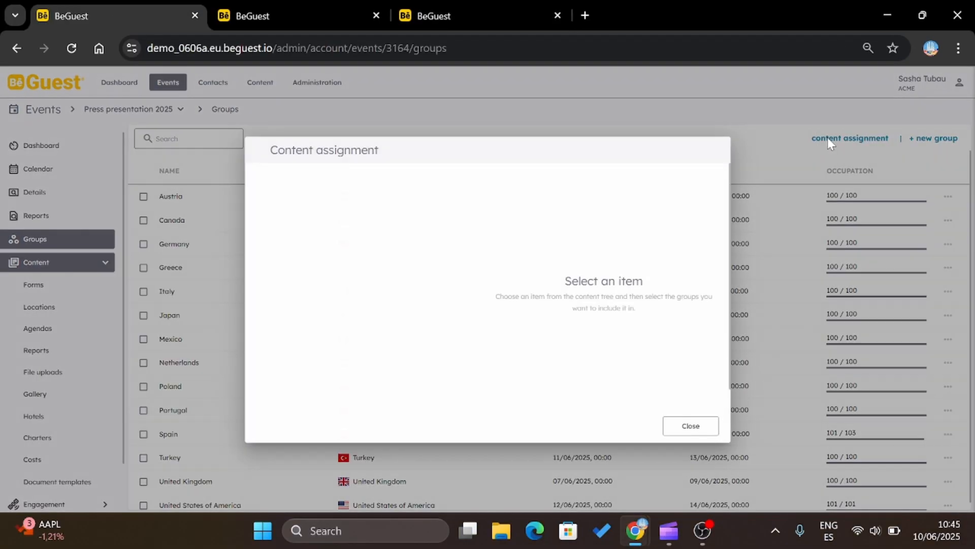
pyautogui.click(371, 304)
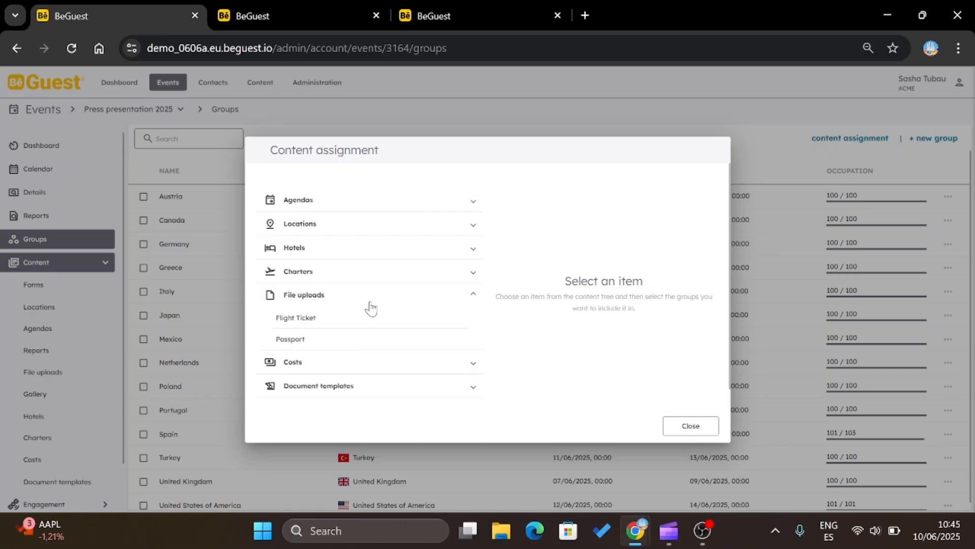
pyautogui.click(322, 319)
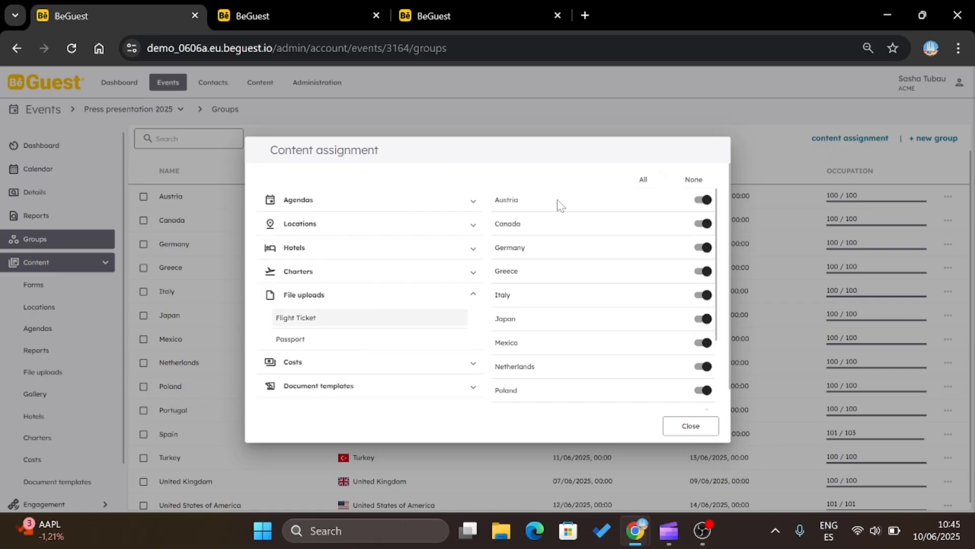
pyautogui.click(703, 200)
pyautogui.click(703, 224)
pyautogui.click(703, 247)
pyautogui.click(691, 425)
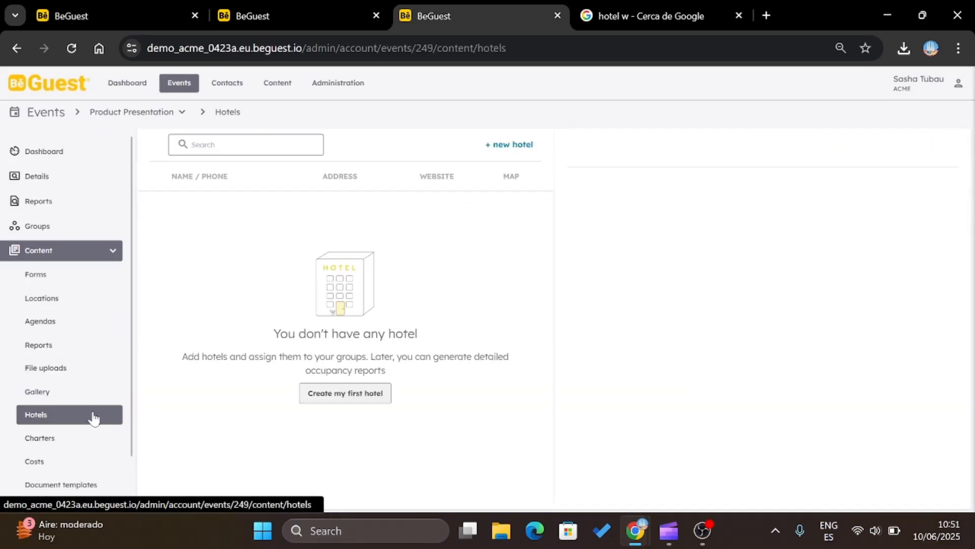
# - Add Hotel W from the locations as the Product Presentation event's first hotel
pyautogui.click(322, 392)
pyautogui.click(393, 257)
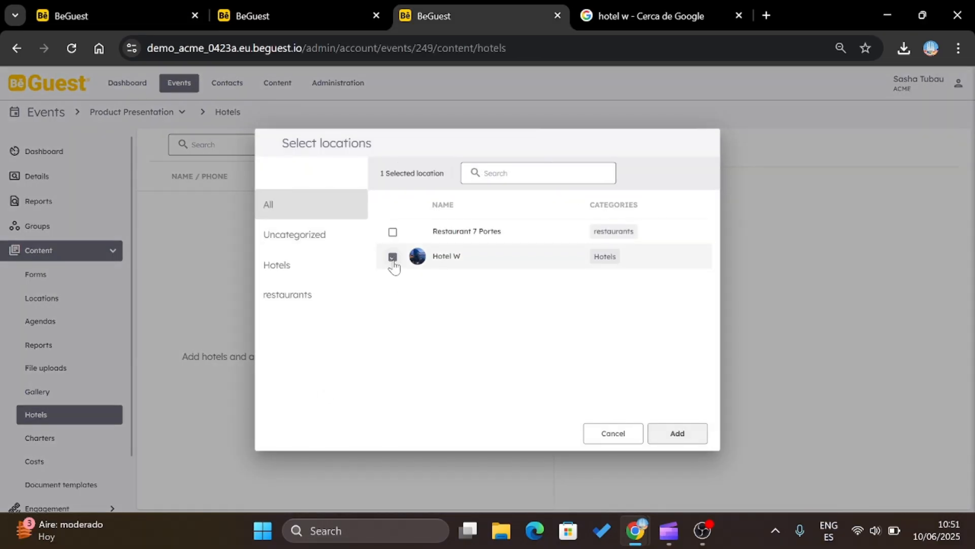
pyautogui.click(676, 433)
# - Add an occupancy to Hotel W for month 6, day 11, with 25 rooms and a cost of 200
pyautogui.click(325, 210)
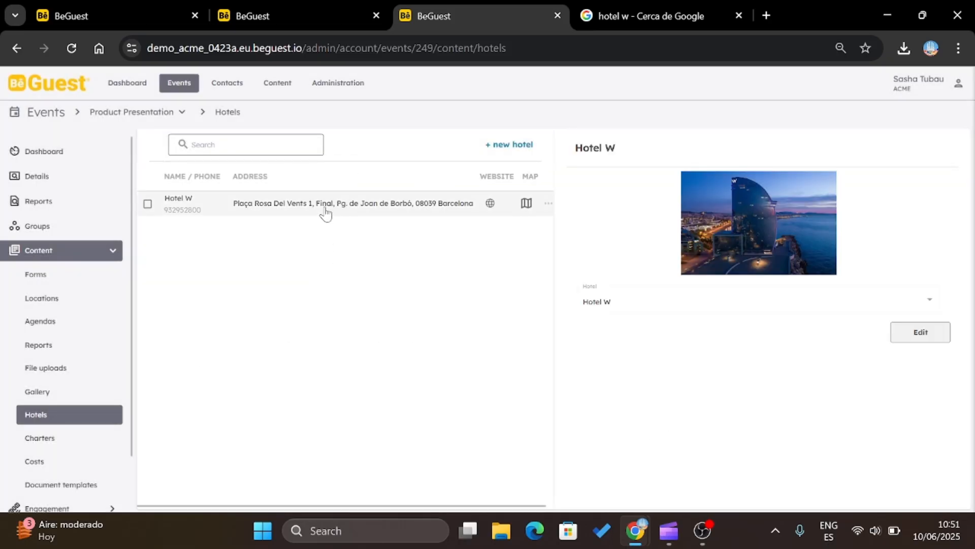
pyautogui.click(909, 332)
pyautogui.click(899, 327)
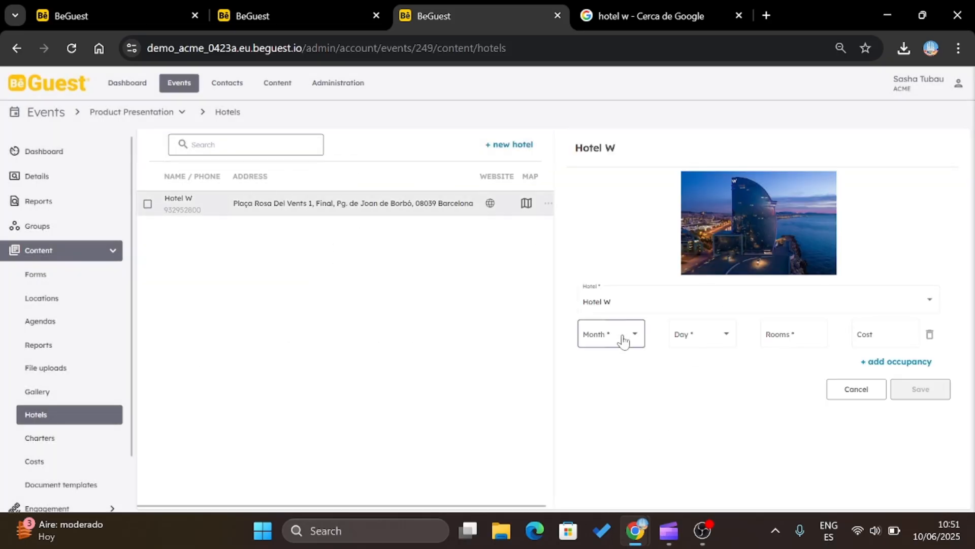
pyautogui.click(626, 336)
pyautogui.click(617, 460)
pyautogui.click(693, 338)
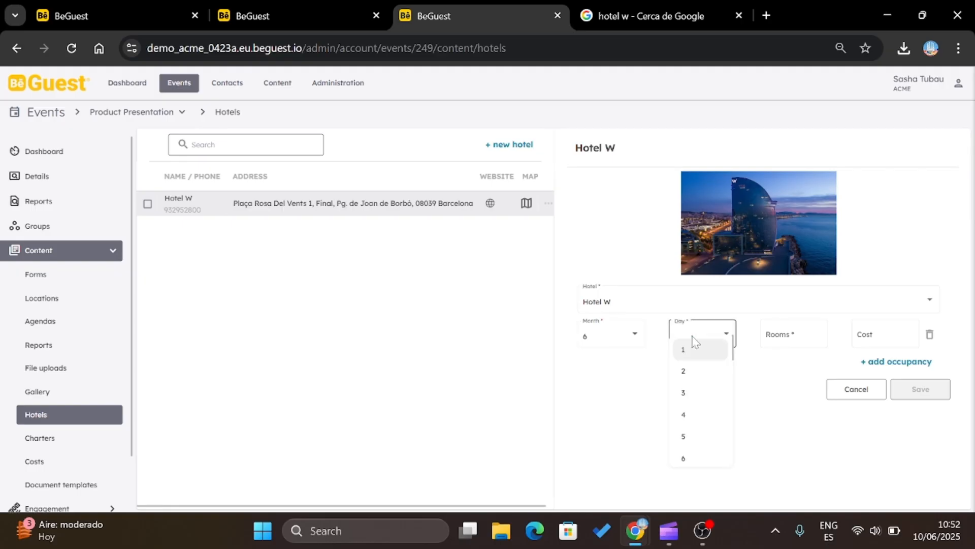
pyautogui.scroll(-3, 697, 437)
pyautogui.click(699, 451)
pyautogui.click(791, 340)
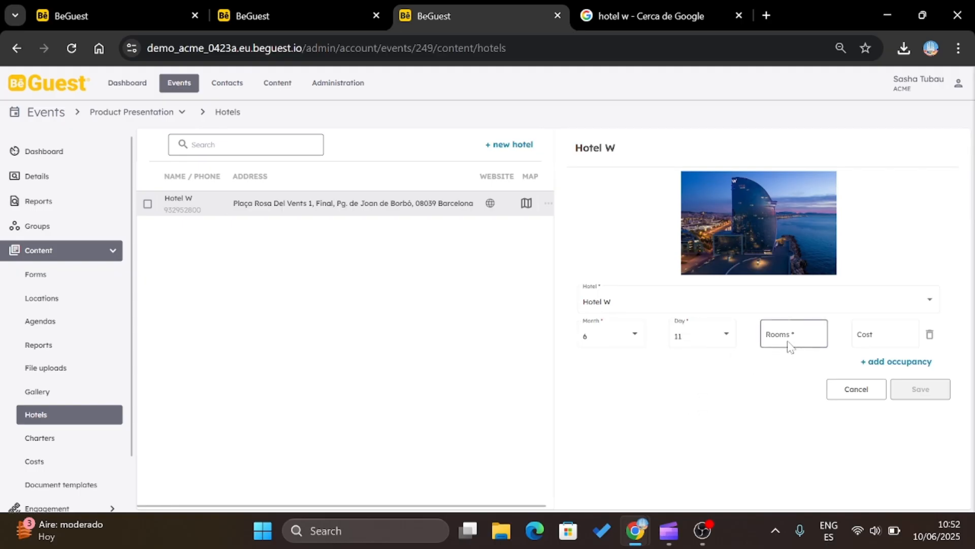
pyautogui.write('25')
pyautogui.press('Tab')
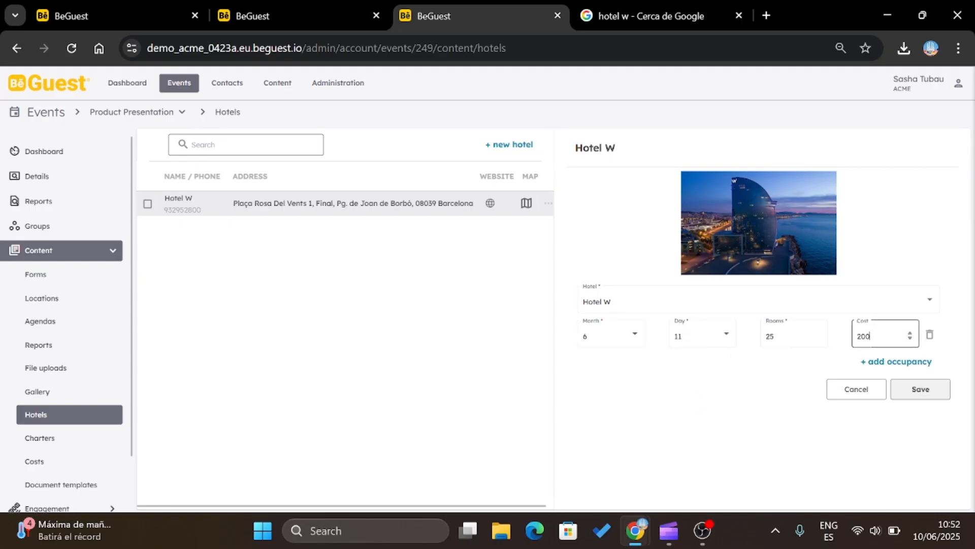
# - Add a second Hotel W occupancy for month 6, day 12, with 25 rooms at cost 210, and save the hotel
pyautogui.click(889, 361)
pyautogui.click(630, 368)
pyautogui.click(610, 359)
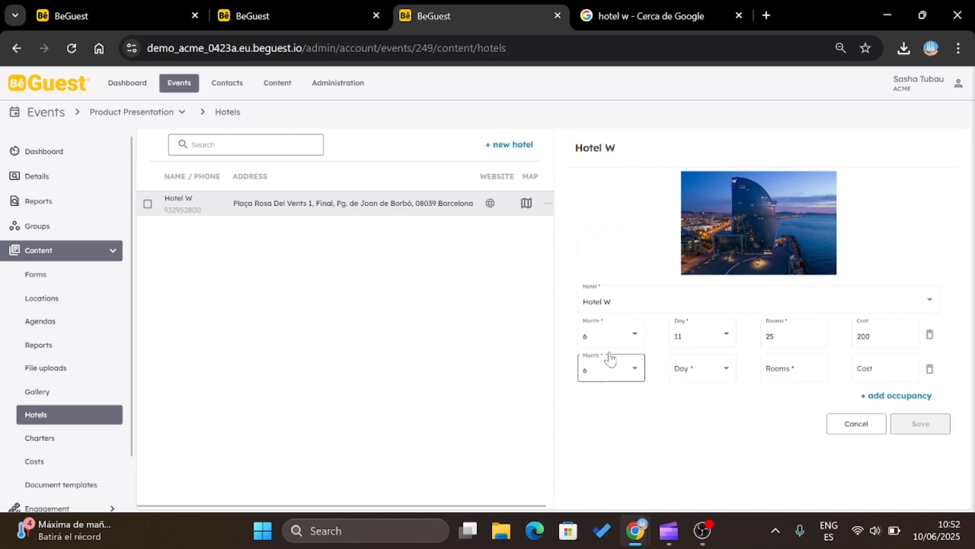
pyautogui.click(686, 370)
pyautogui.scroll(-3, 680, 337)
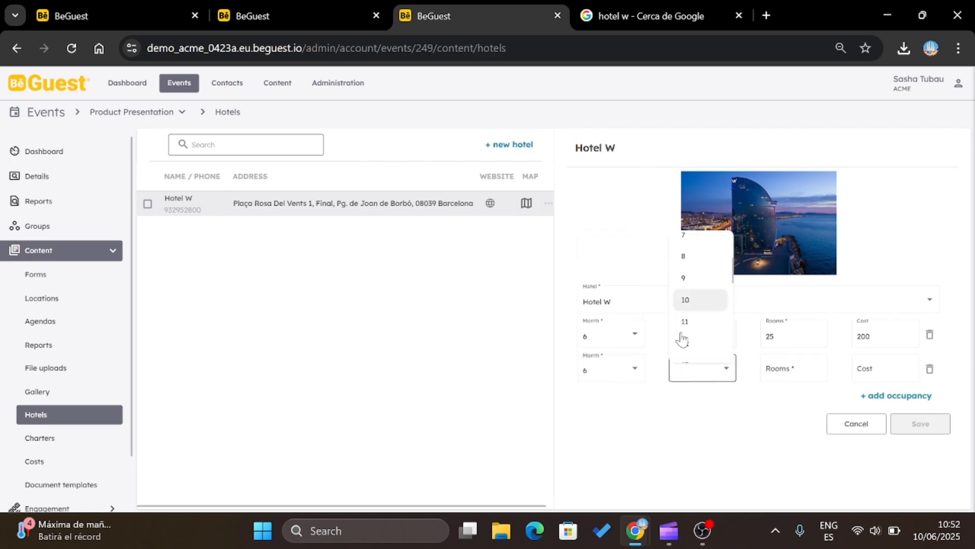
pyautogui.click(682, 339)
pyautogui.click(789, 368)
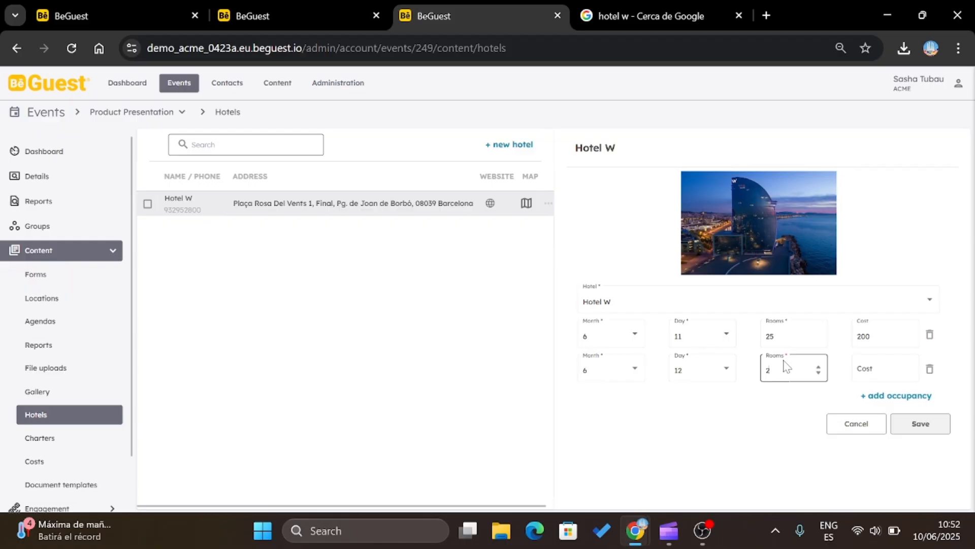
pyautogui.click(864, 369)
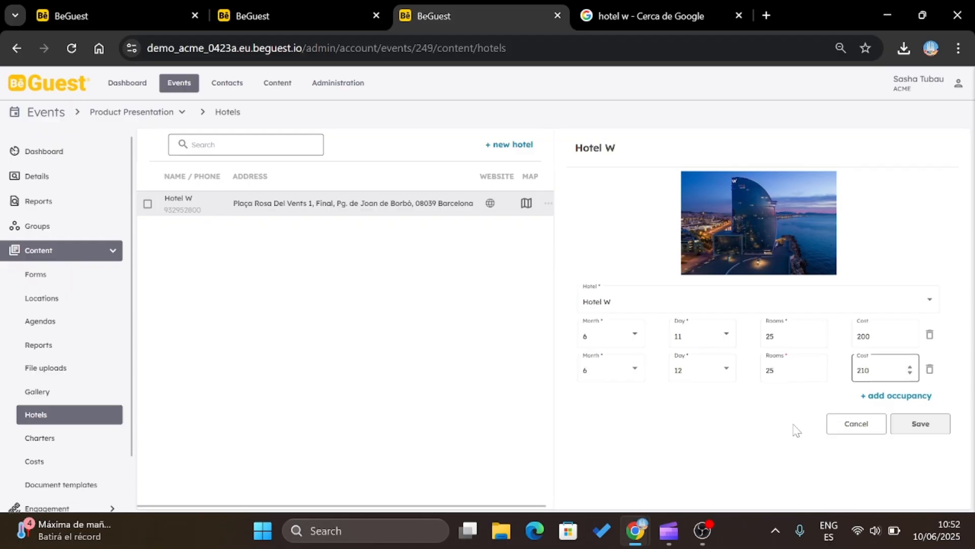
pyautogui.click(928, 428)
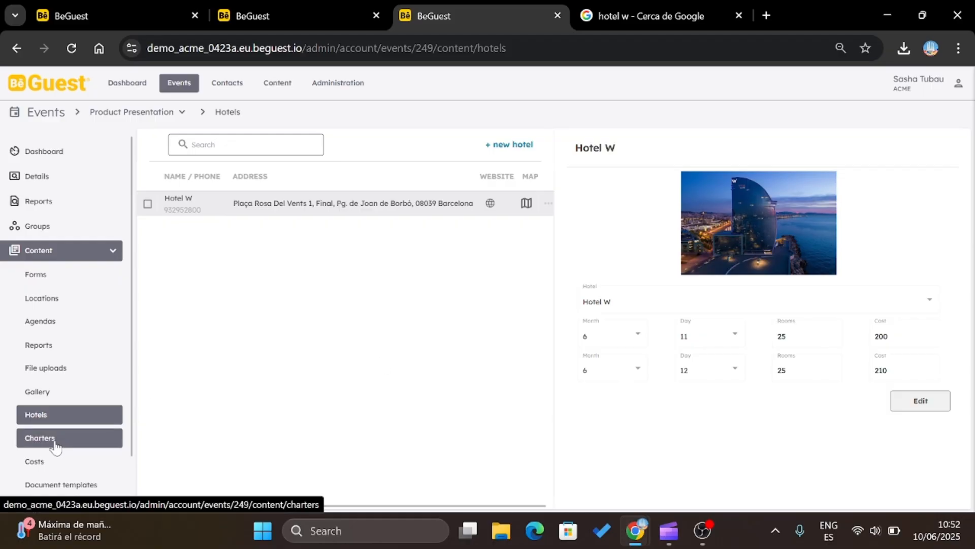
# - Start a new charter named "Bus" with the description "Bus from the airport to the hotel"
pyautogui.click(25, 440)
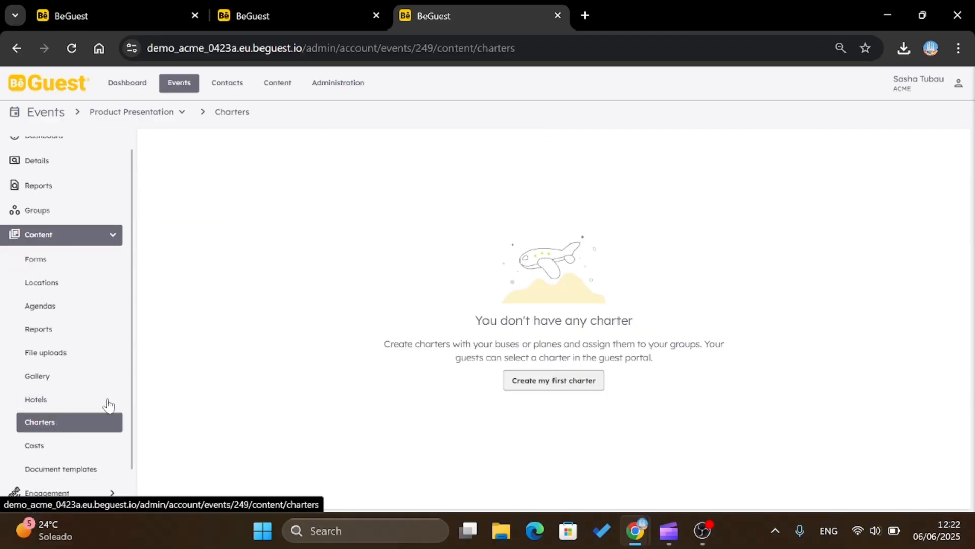
pyautogui.click(518, 381)
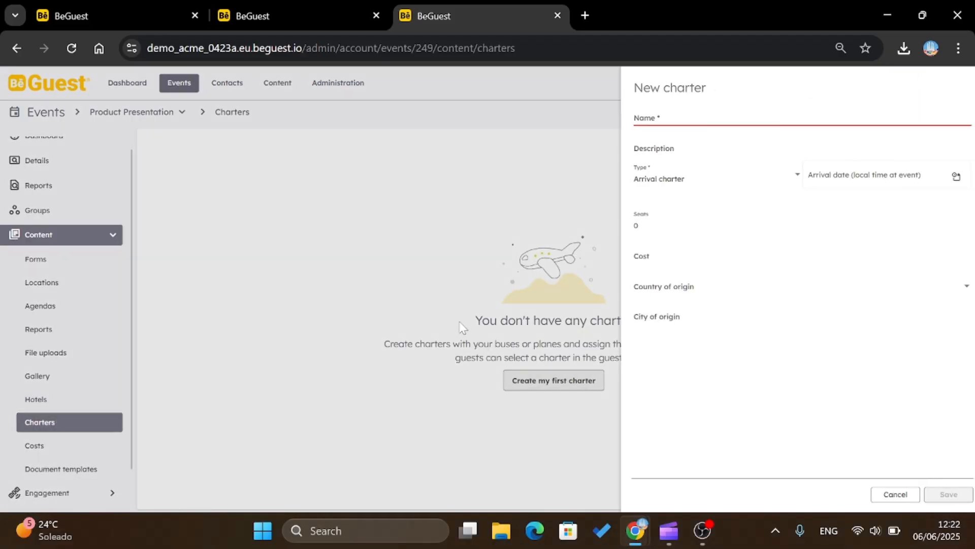
pyautogui.click(644, 121)
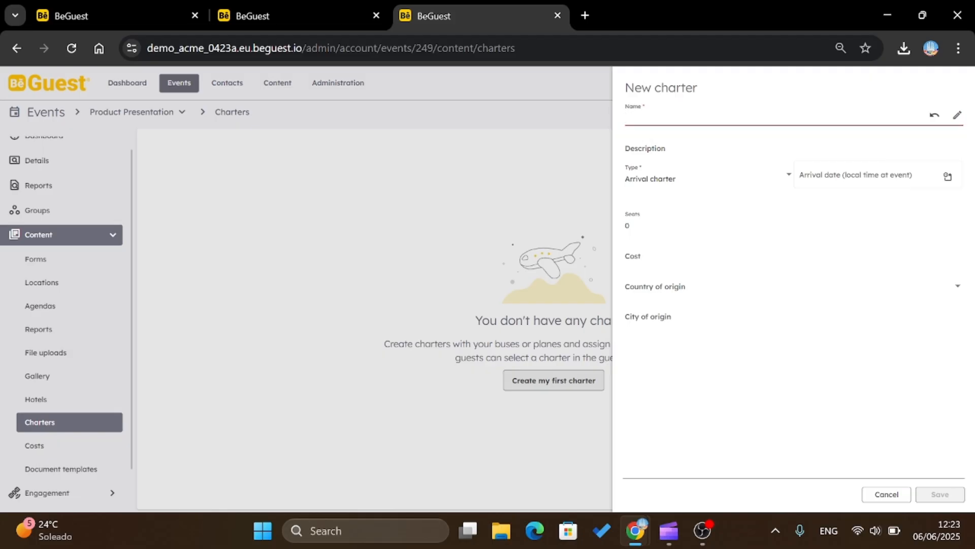
pyautogui.write('Bus')
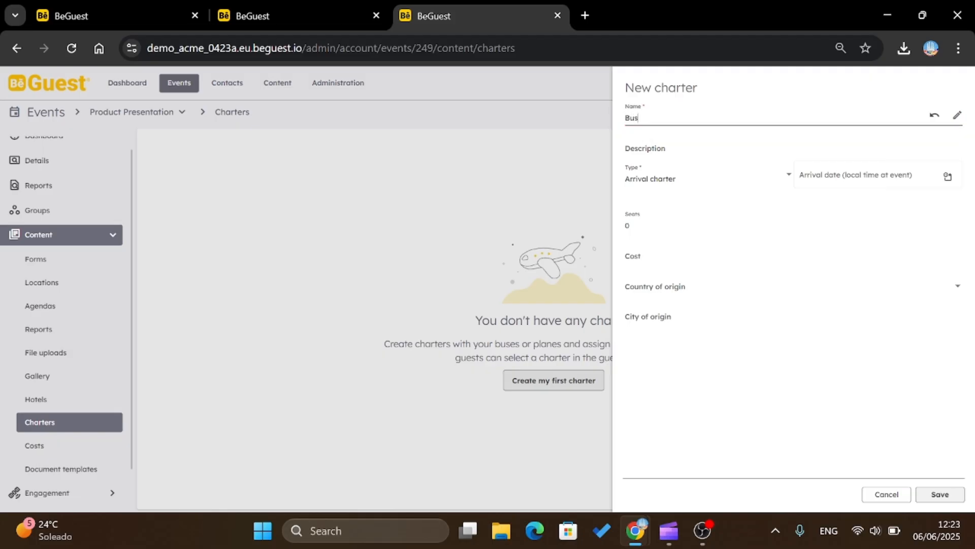
pyautogui.press('Tab')
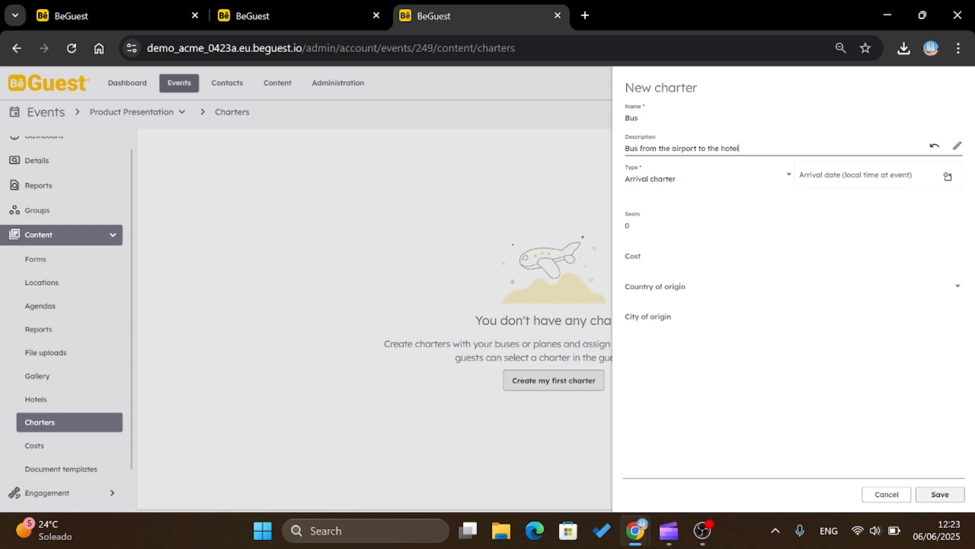
# - Make the Bus charter a Departure charter with 40 seats, cost 15 and destination city Barcelona
pyautogui.click(708, 179)
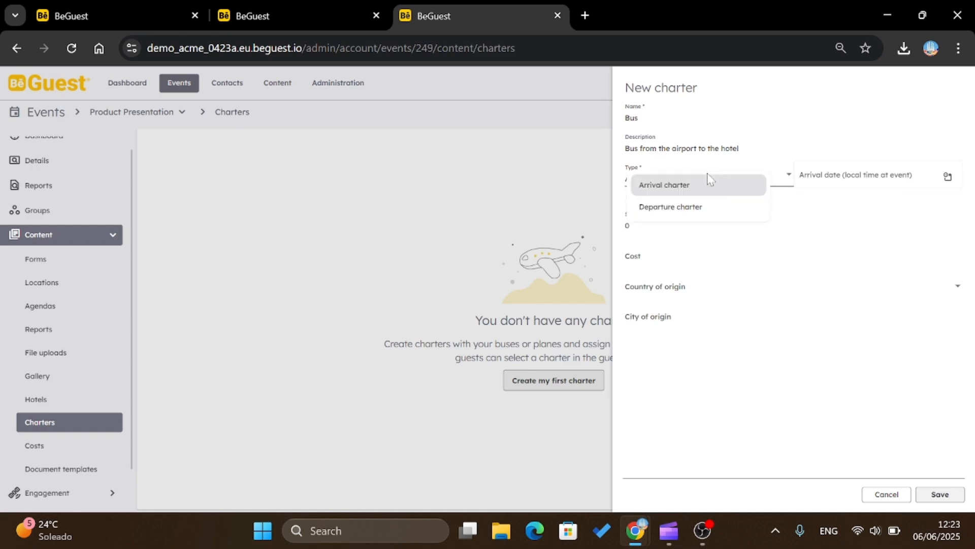
pyautogui.click(724, 209)
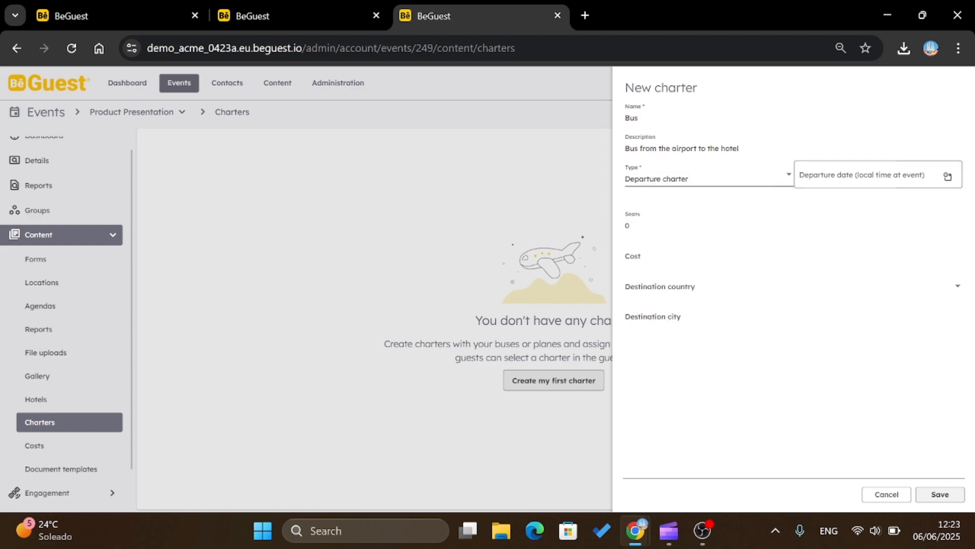
pyautogui.press('Tab')
pyautogui.write('40')
pyautogui.press('Tab')
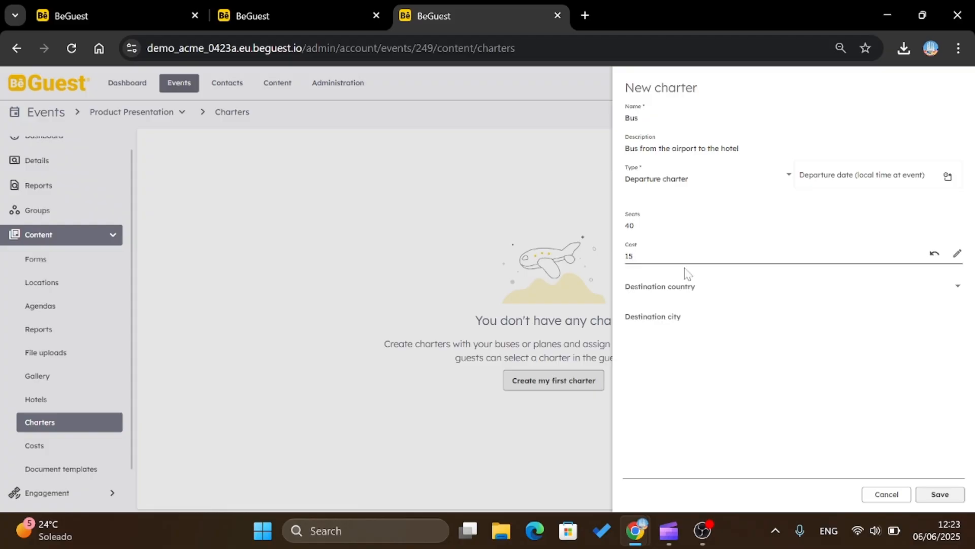
pyautogui.click(700, 291)
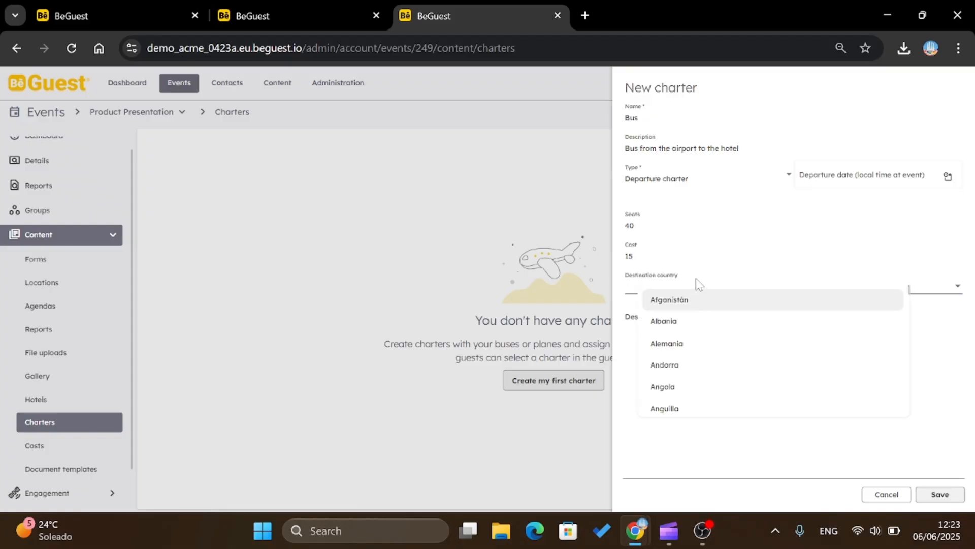
pyautogui.press('Tab')
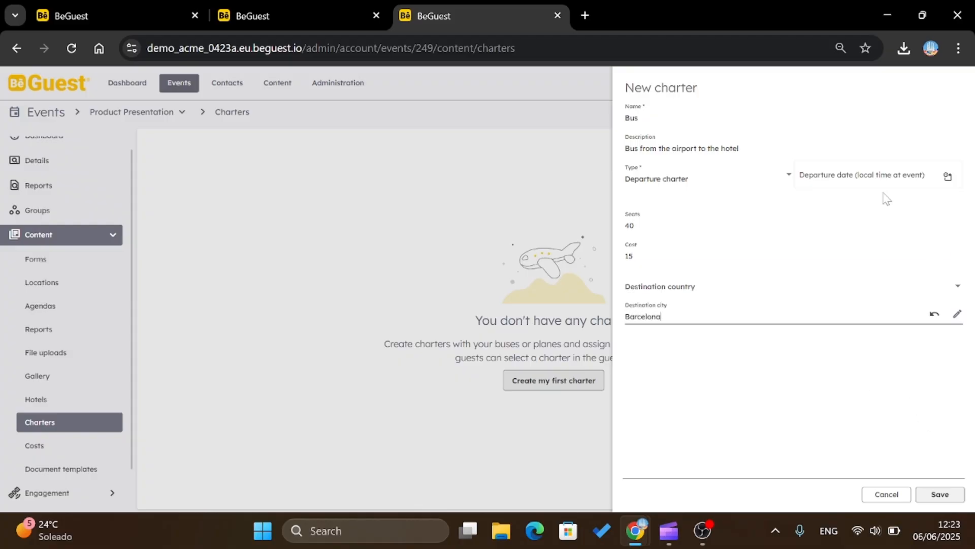
# - Set the Bus charter's departure date to 06/06/2025 at 15:00
pyautogui.click(948, 179)
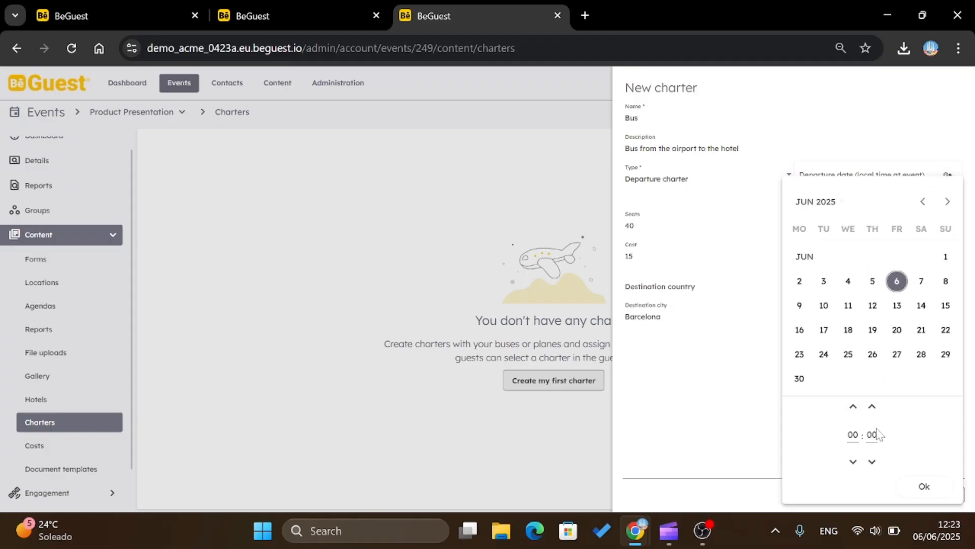
pyautogui.click(854, 462)
pyautogui.click(926, 485)
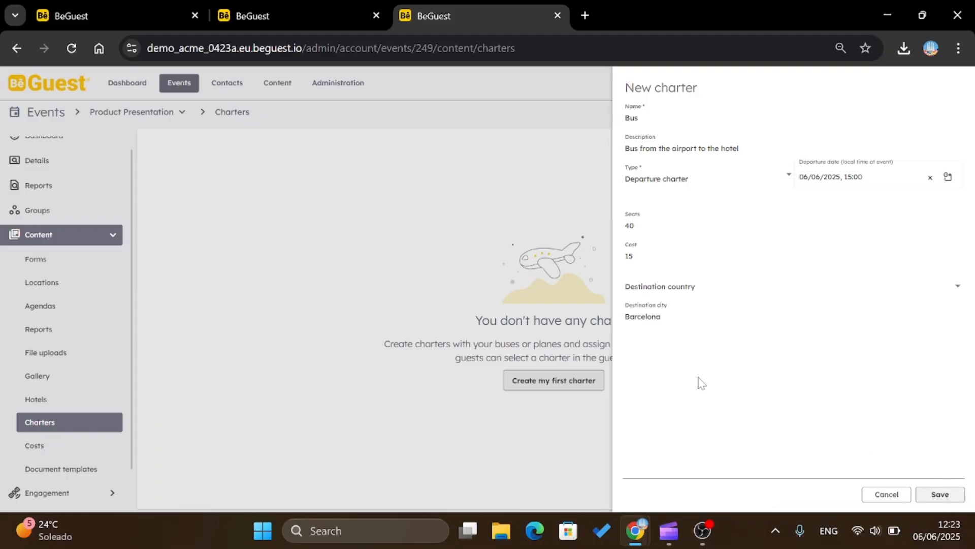
# - Save the Bus charter, reopen it to check its details and close it again
pyautogui.click(940, 494)
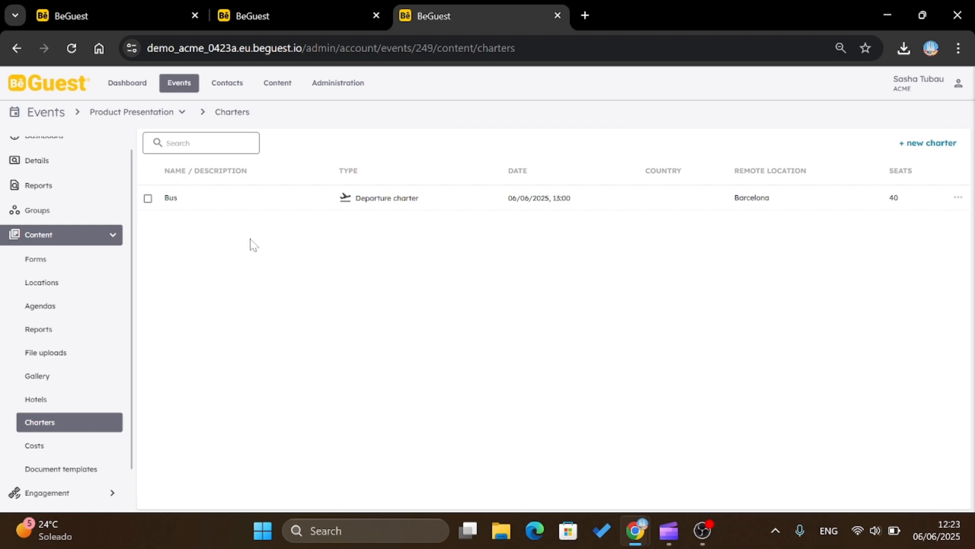
pyautogui.click(219, 205)
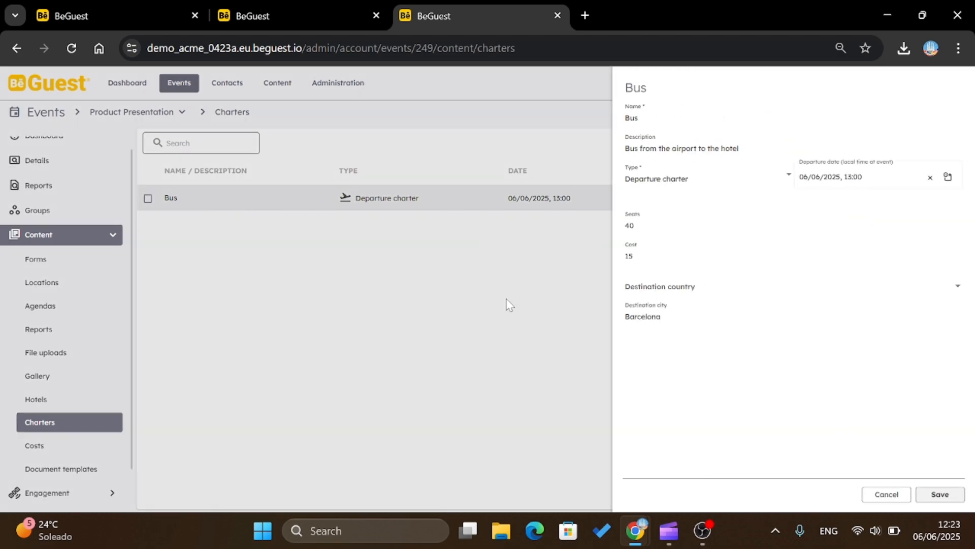
pyautogui.click(539, 380)
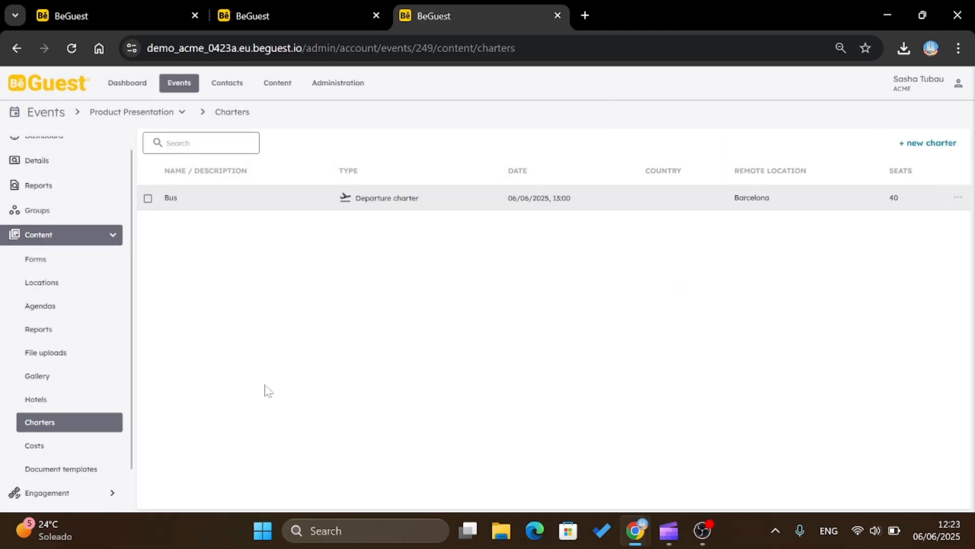
# - Add Hotel W to the hotels of the event's VIP group
pyautogui.click(44, 237)
pyautogui.click(47, 228)
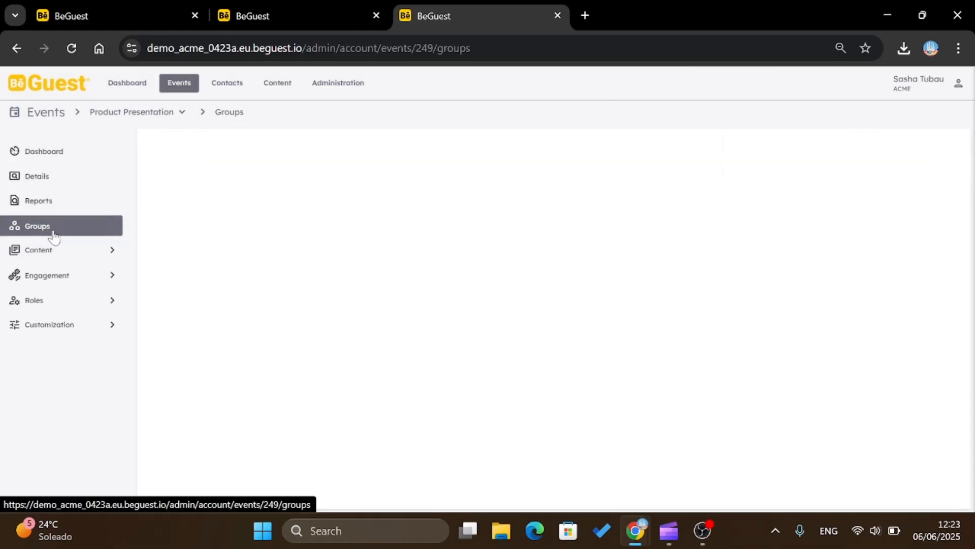
pyautogui.click(246, 214)
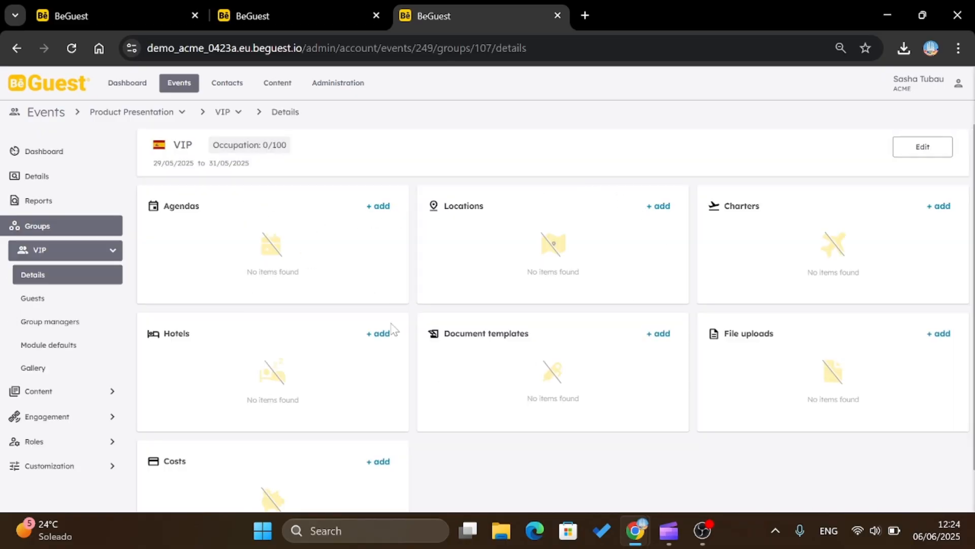
pyautogui.click(382, 333)
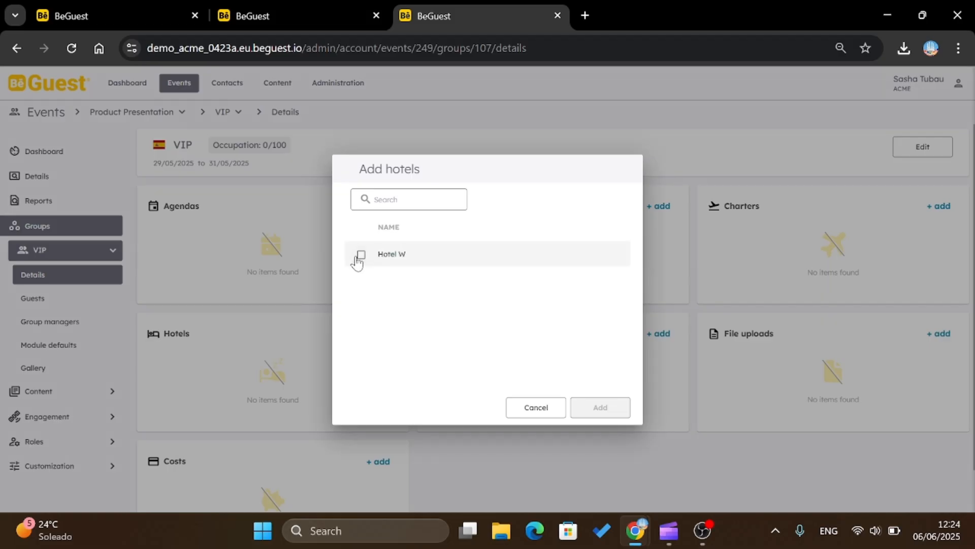
pyautogui.click(358, 259)
pyautogui.click(587, 414)
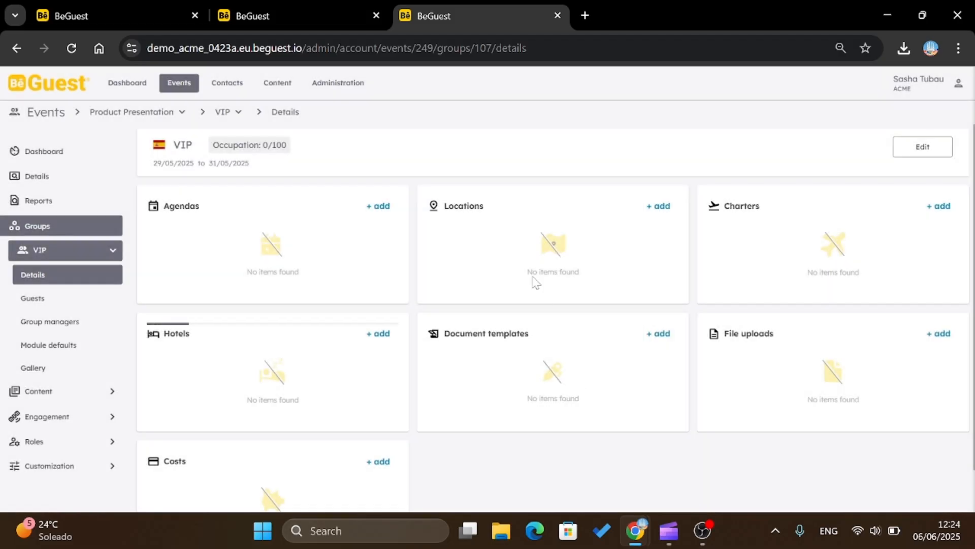
# - Add the General agenda Day to the VIP group's agendas
pyautogui.click(381, 206)
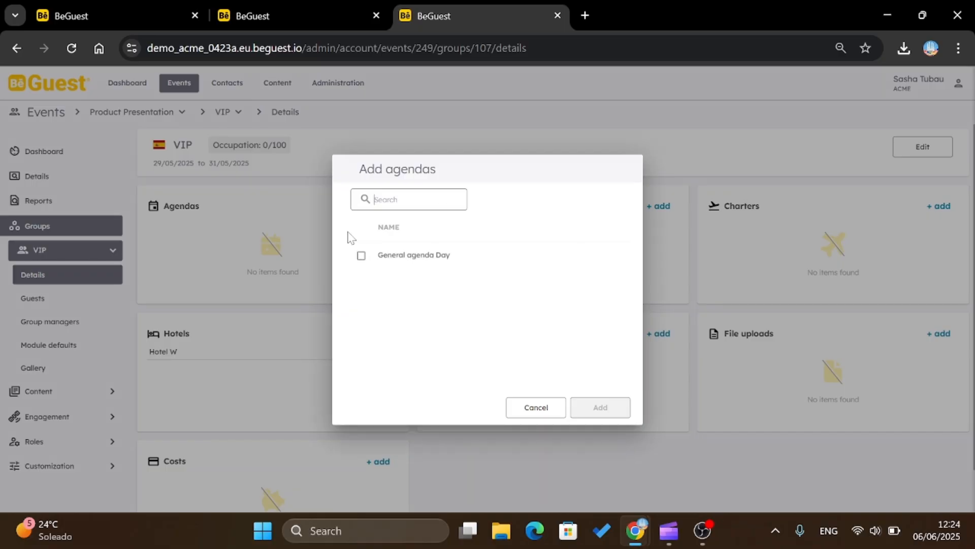
pyautogui.click(361, 257)
pyautogui.click(600, 409)
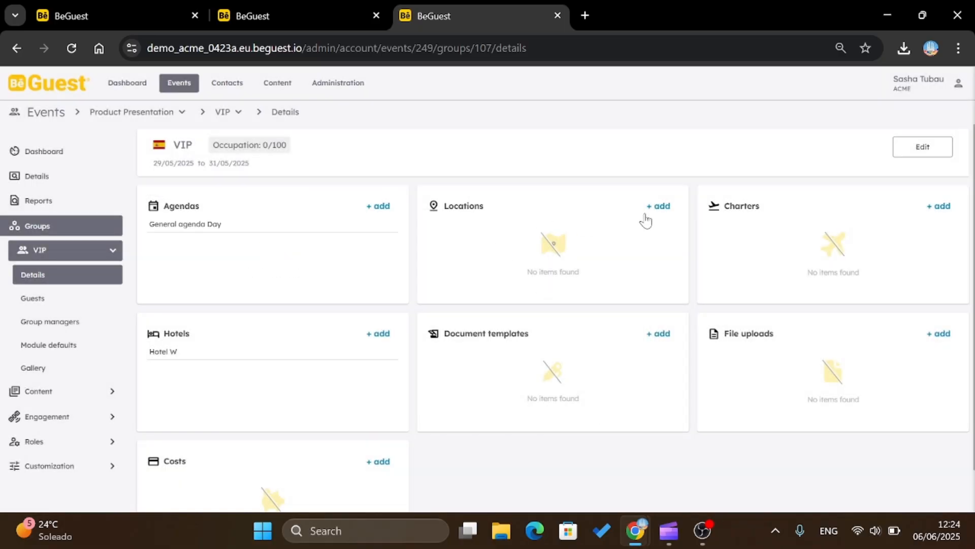
# - Add Hotel W and Restaurant 7 Portes to the VIP group's locations
pyautogui.click(659, 207)
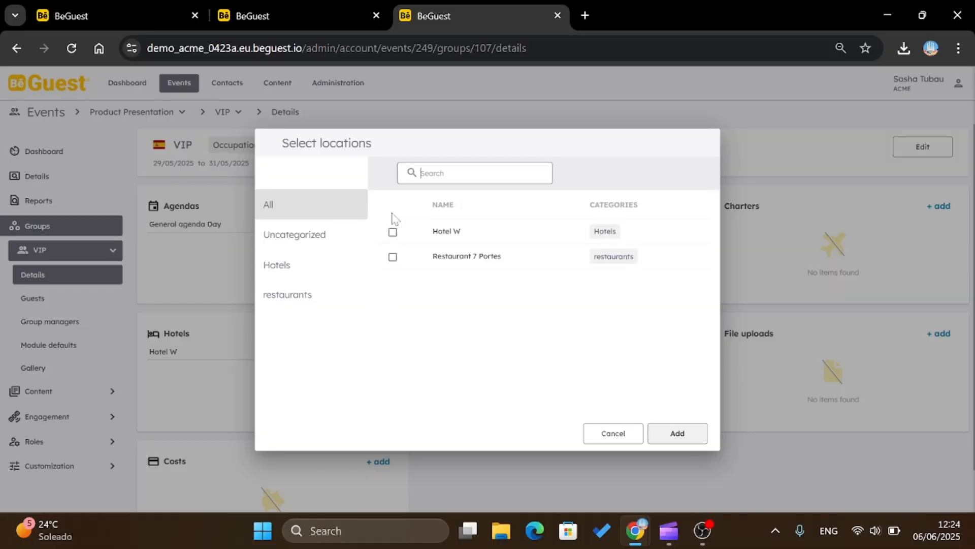
pyautogui.click(393, 258)
pyautogui.click(393, 235)
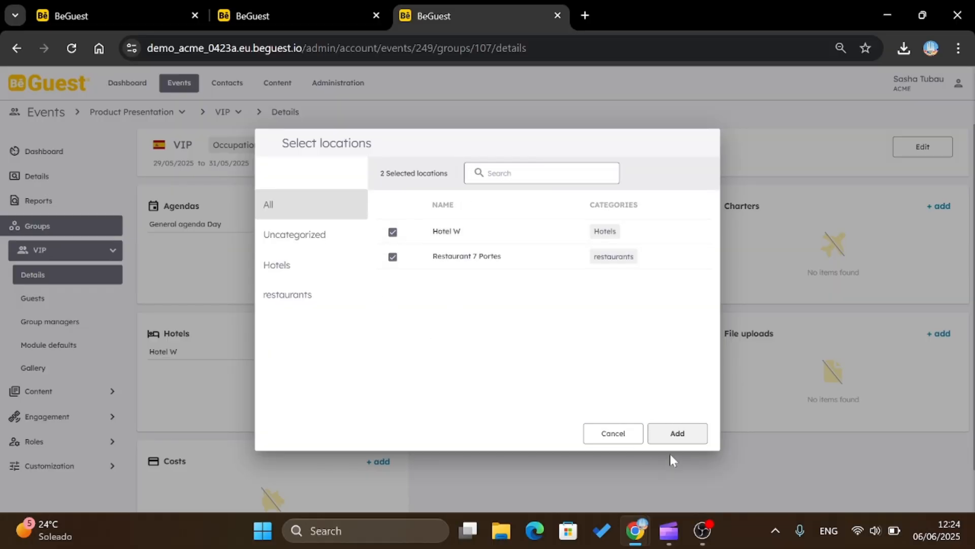
pyautogui.click(678, 435)
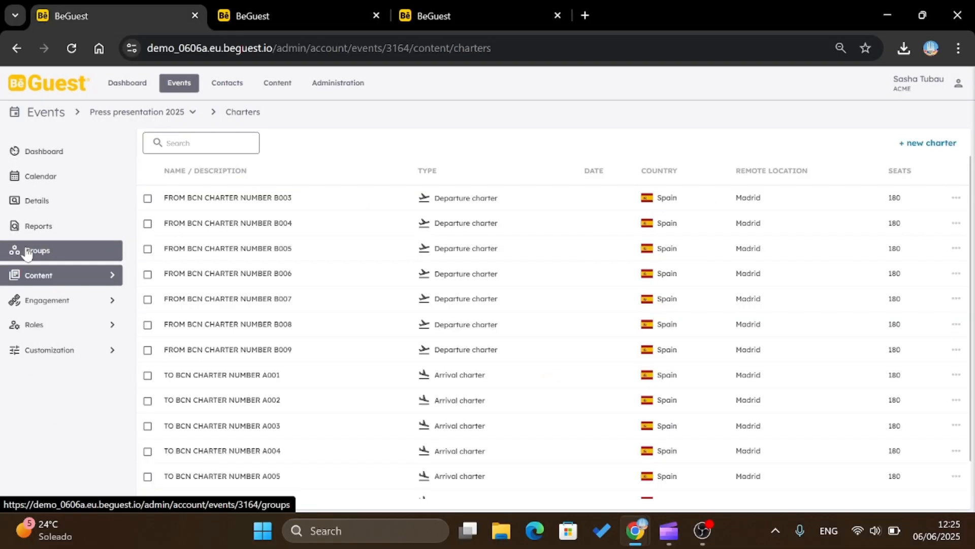
# - In the Press presentation 2025 event's content assignment, remove charter FROM BCN CHARTER NUMBER B003 from the Austria, Canada and Germany groups
pyautogui.click(27, 252)
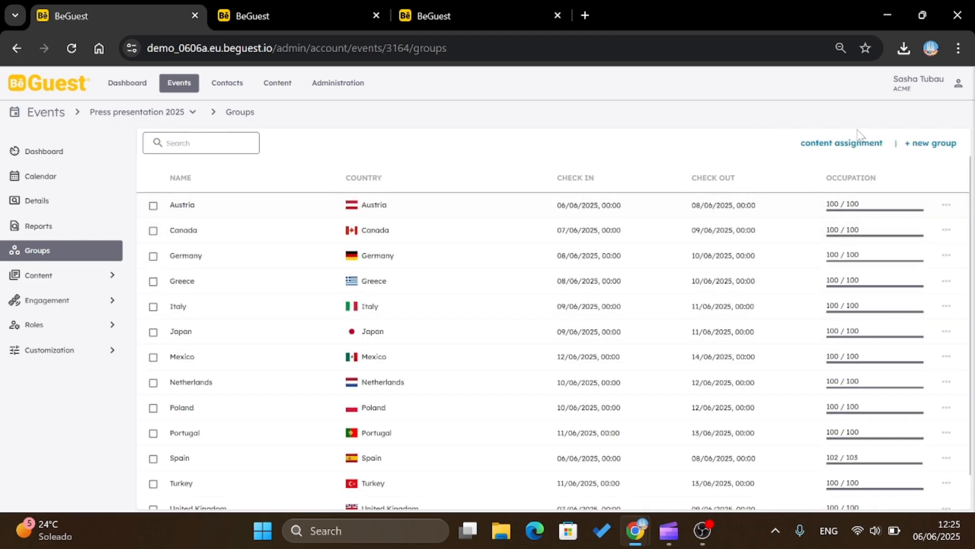
pyautogui.click(857, 145)
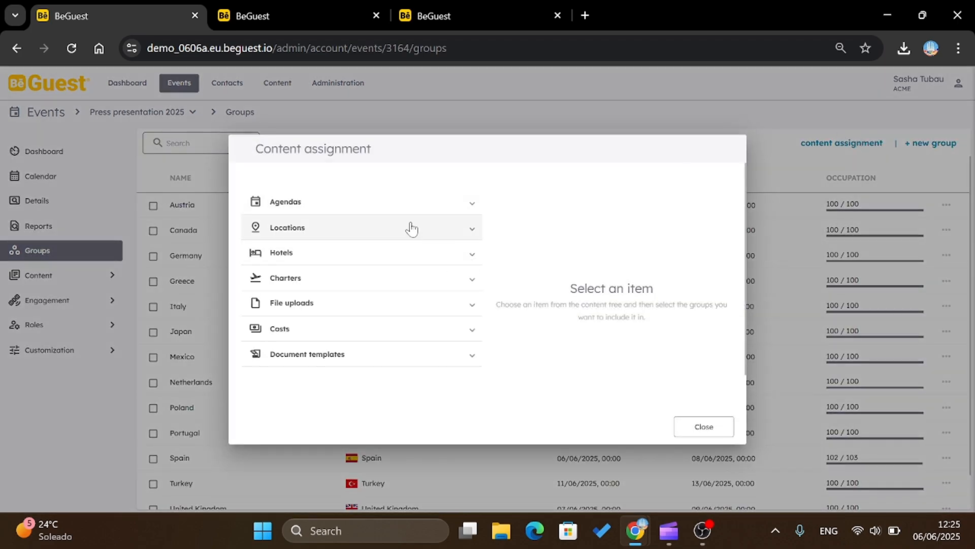
pyautogui.click(419, 275)
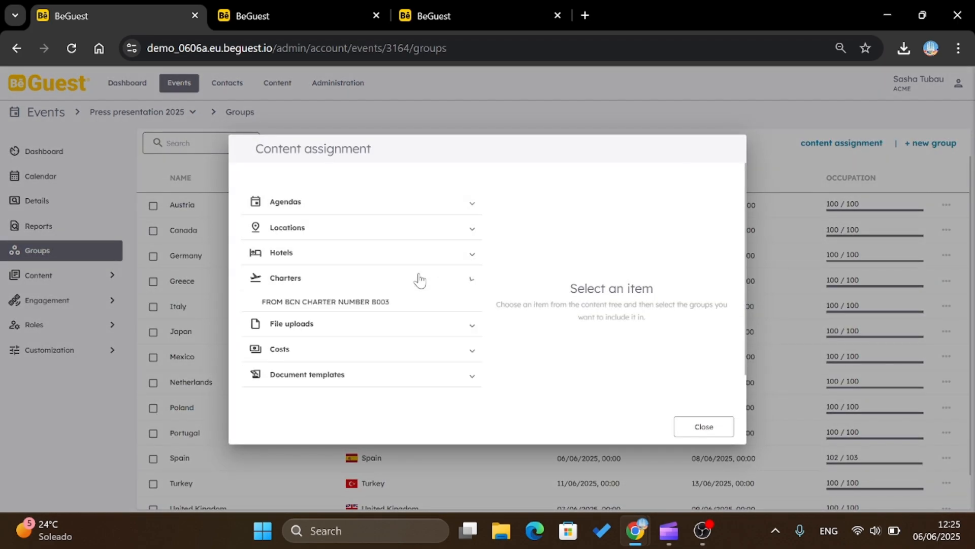
pyautogui.click(294, 305)
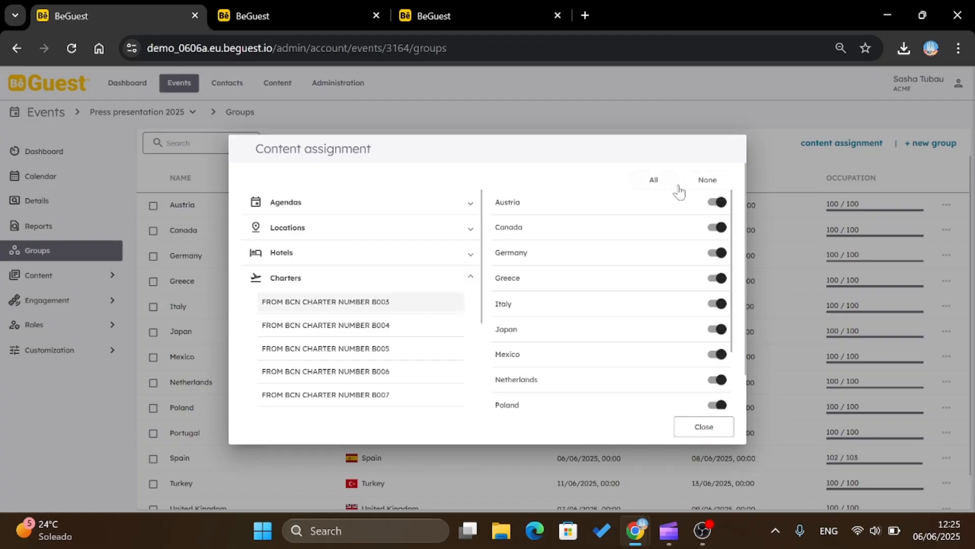
pyautogui.click(718, 202)
pyautogui.click(718, 227)
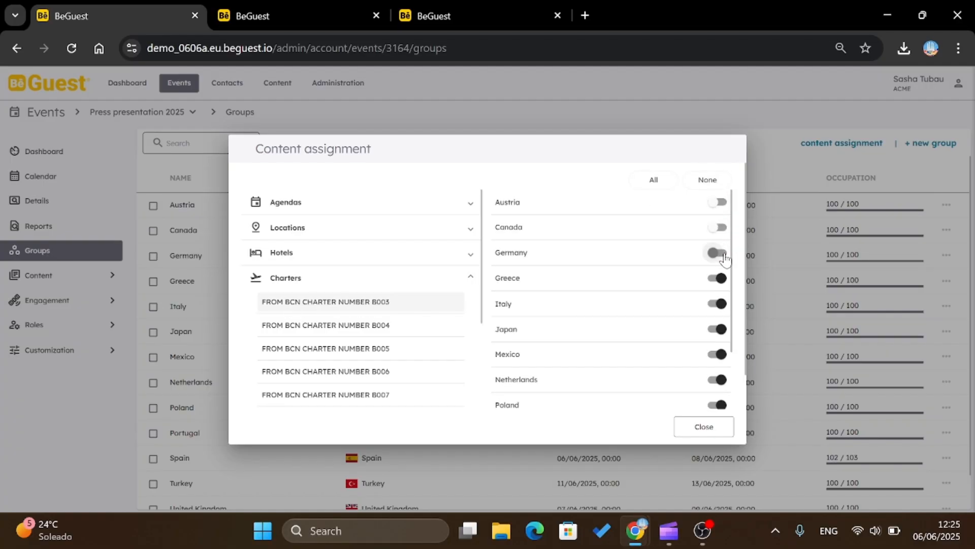
pyautogui.click(704, 427)
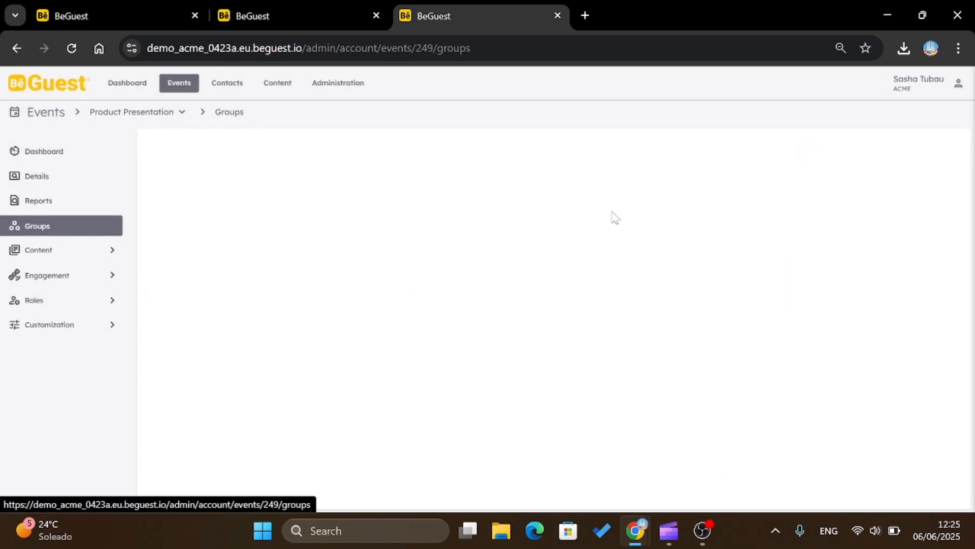
# - In the Product Presentation event's content assignment, check the agenda, locations and hotels, and assign the Bus charter to the VIP group
pyautogui.click(862, 145)
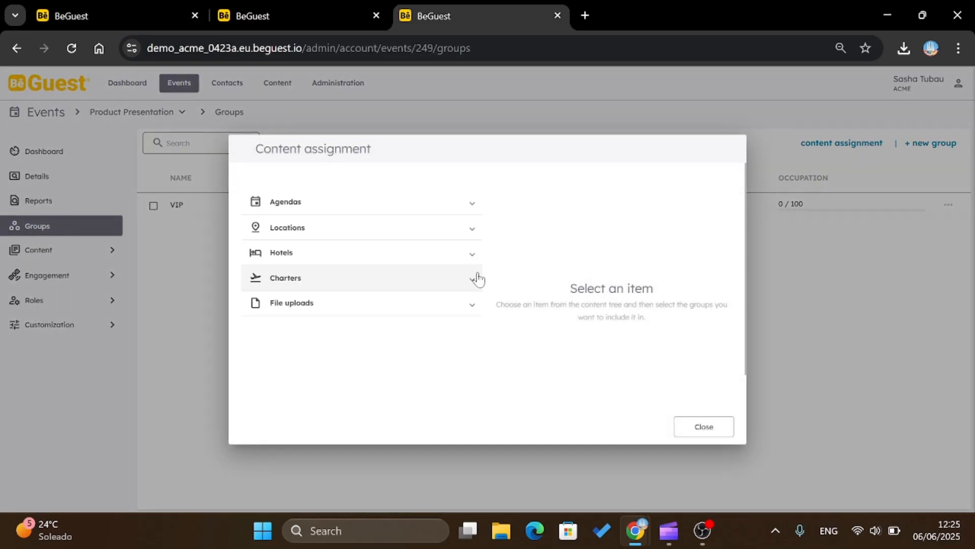
pyautogui.click(361, 216)
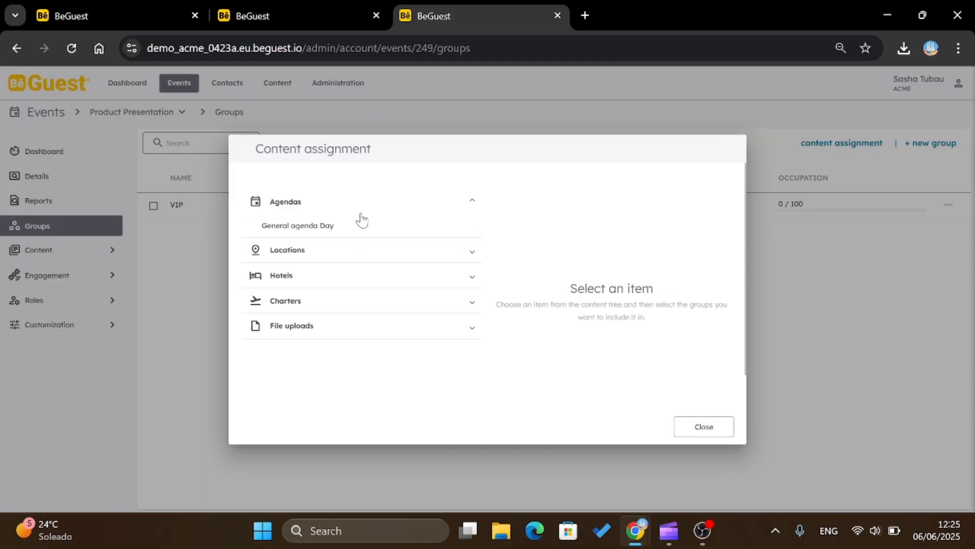
pyautogui.click(374, 230)
pyautogui.click(424, 252)
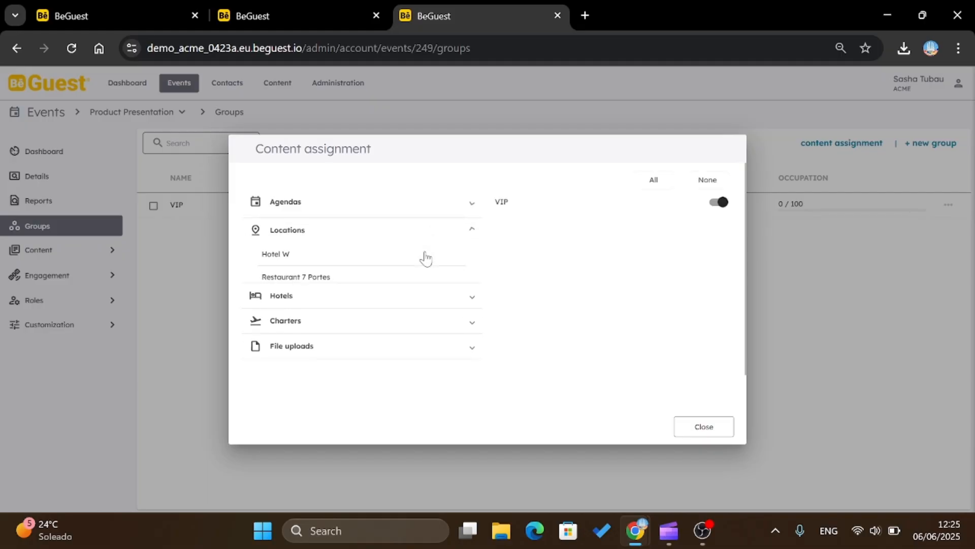
pyautogui.click(446, 303)
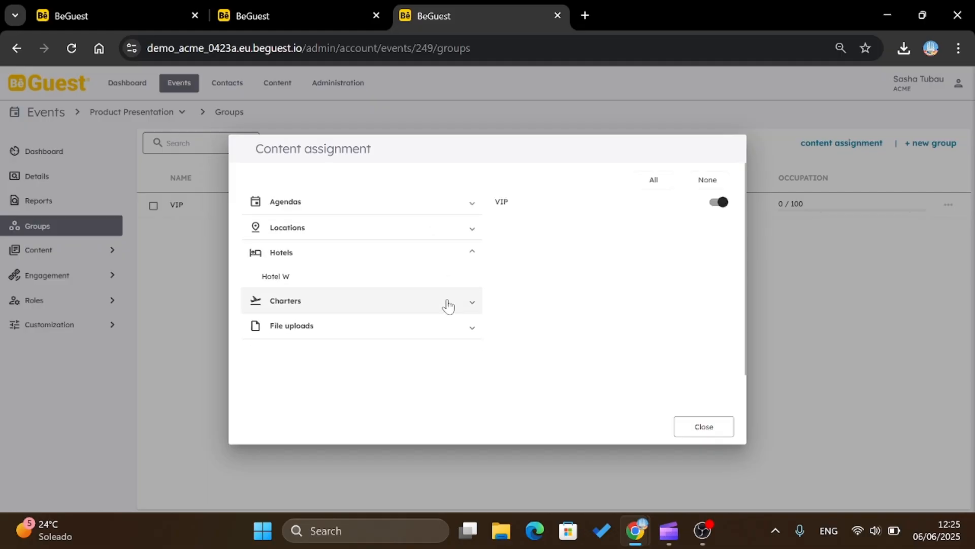
pyautogui.click(448, 305)
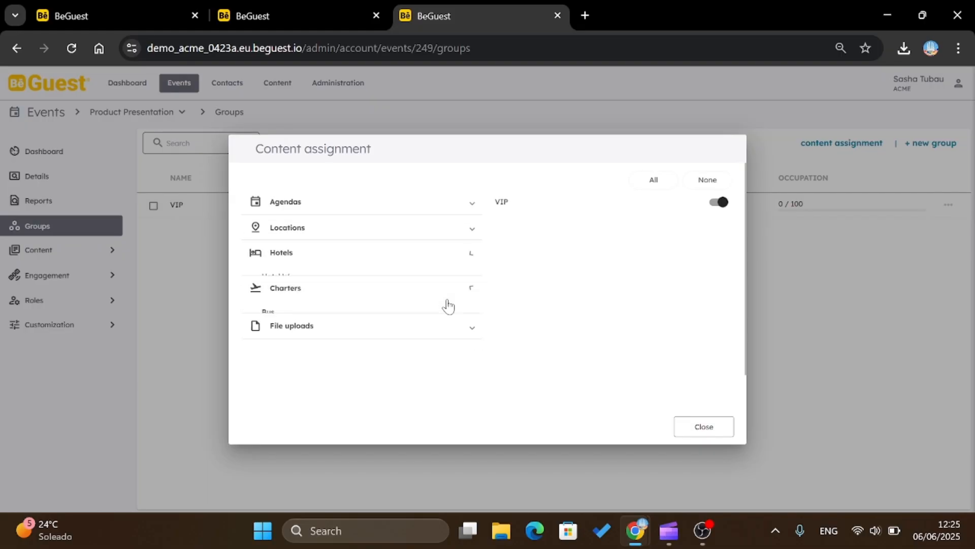
pyautogui.click(378, 307)
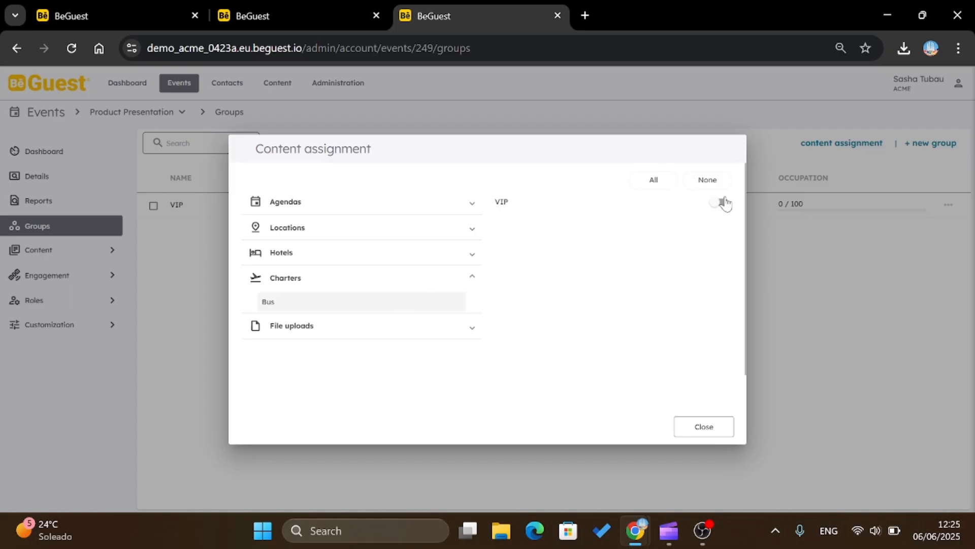
pyautogui.click(723, 202)
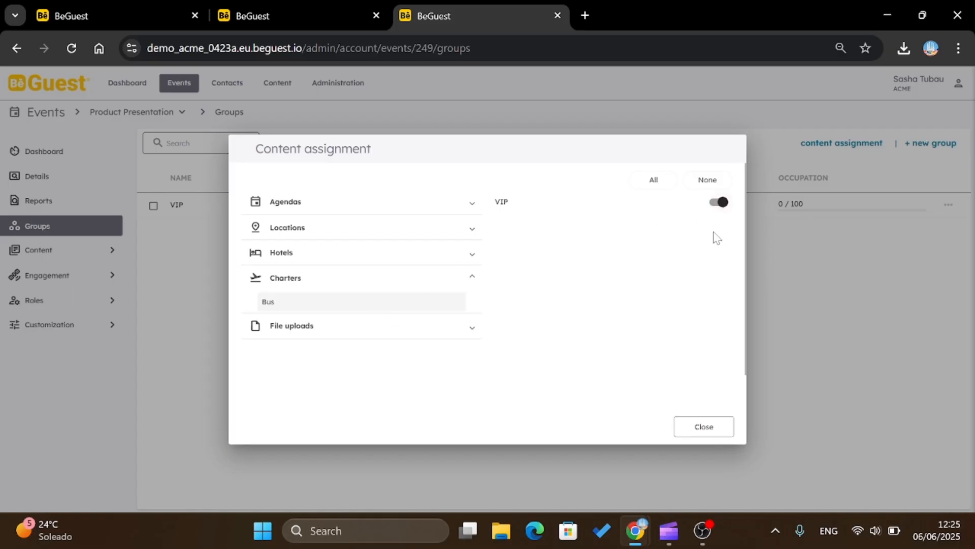
pyautogui.click(703, 431)
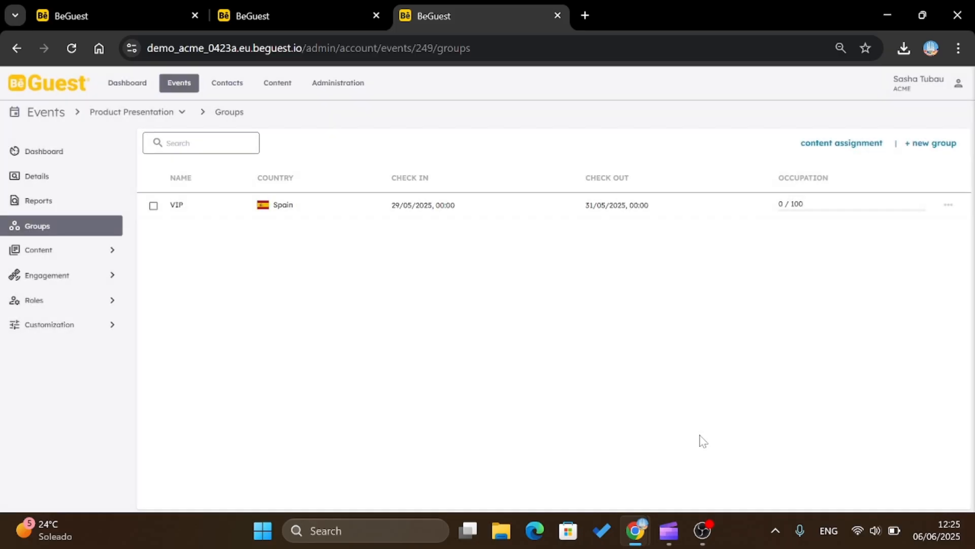
# - Open the main dashboard showing the Press presentation 2025 event
pyautogui.click(133, 89)
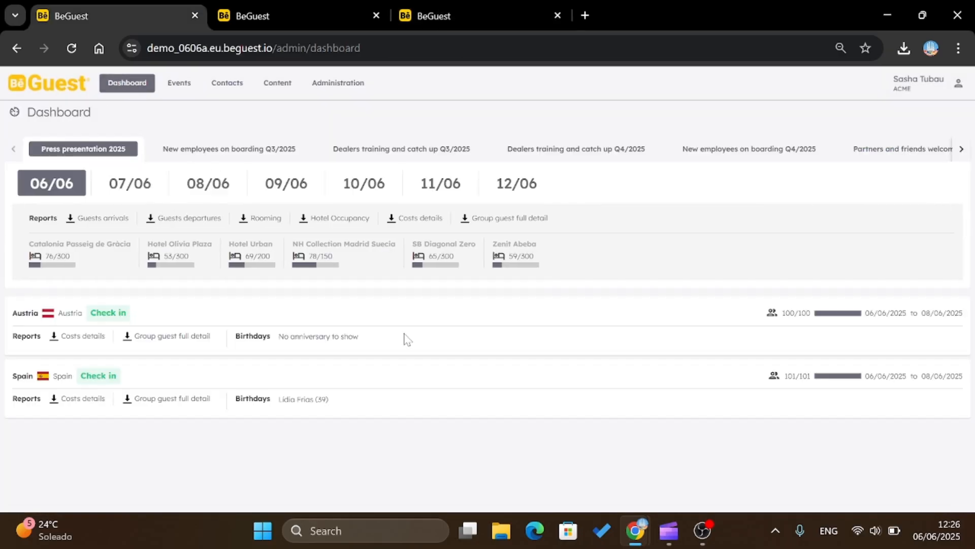